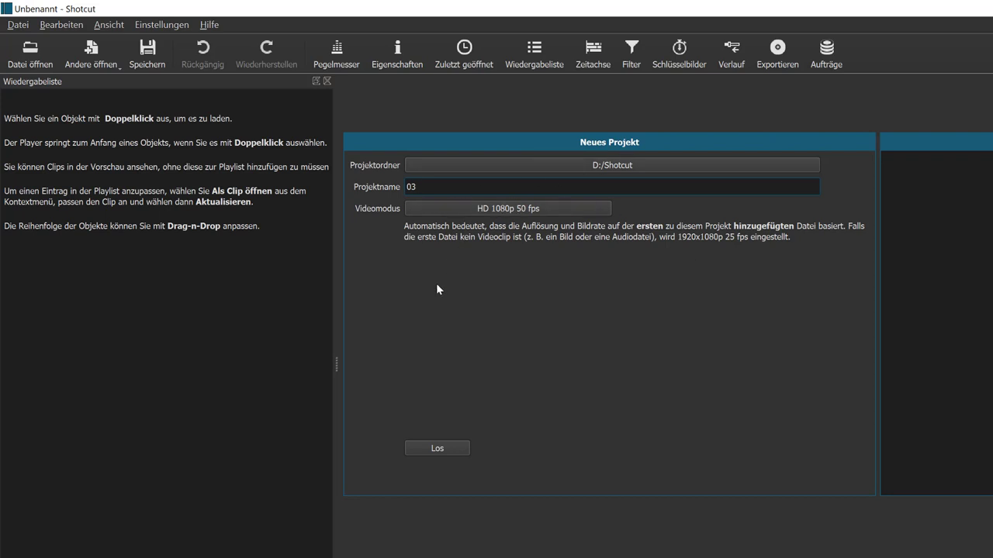
# Step: Create the project 03 in HD 1080p 50 fps and import all four media files from the Lernvideo folder
pyautogui.click(439, 449)
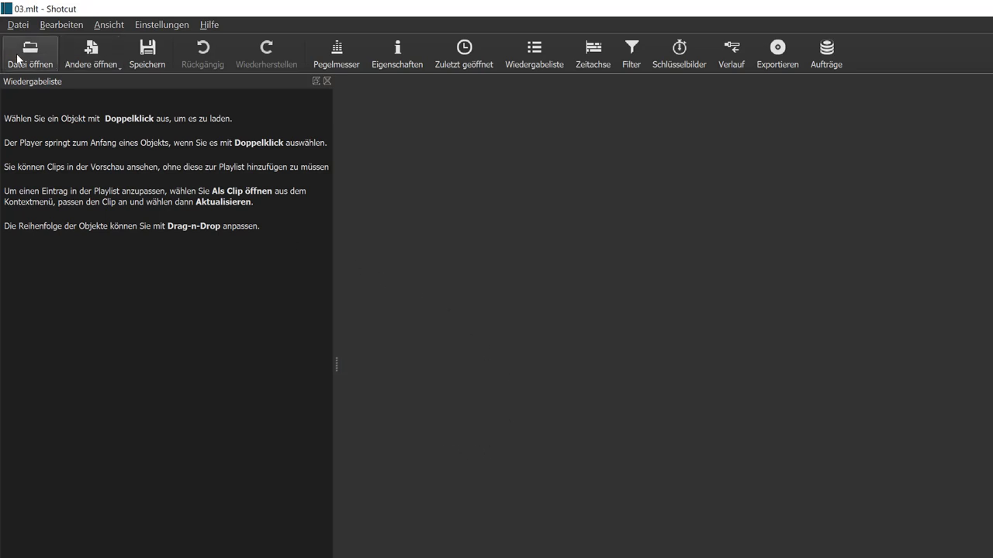
pyautogui.click(21, 59)
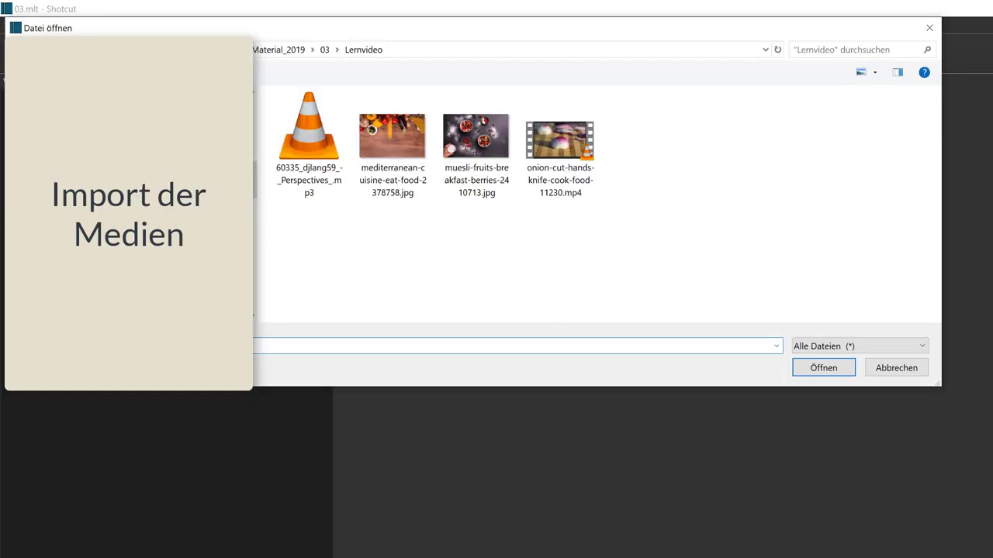
pyautogui.click(309, 141)
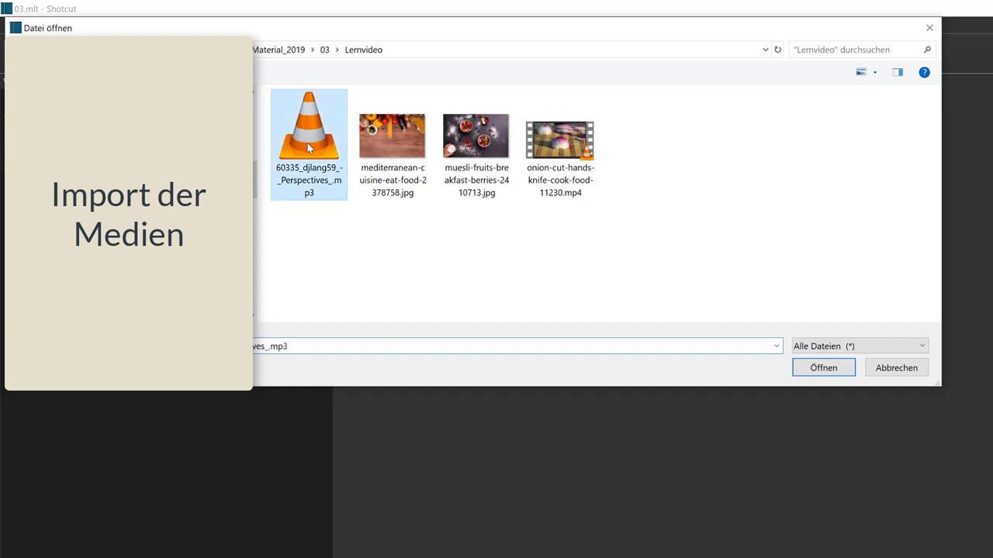
pyautogui.keyDown('shift'); pyautogui.click(566, 153); pyautogui.keyUp('shift')
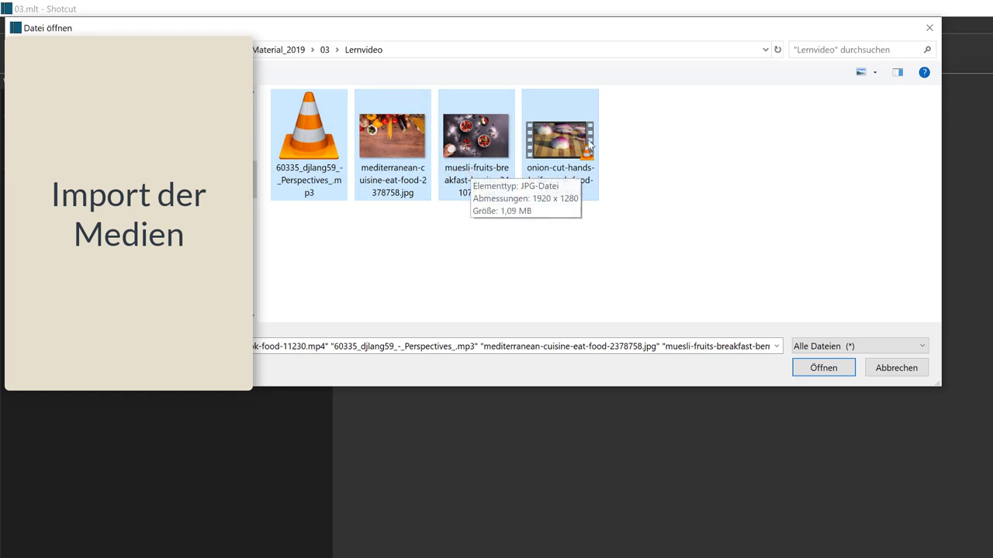
pyautogui.click(822, 369)
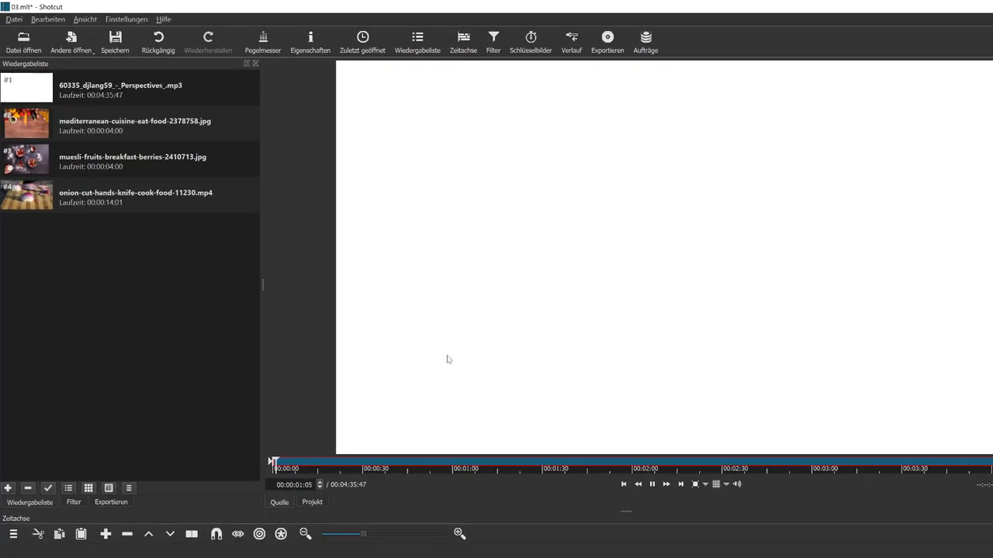
pyautogui.click(652, 484)
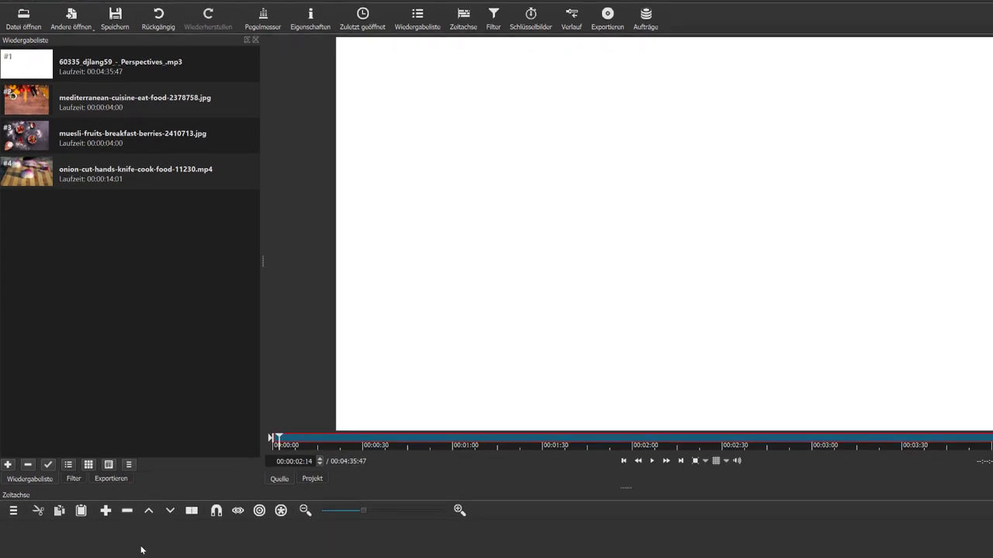
# Step: Add one audio track and two video tracks to the timeline
pyautogui.click(17, 537)
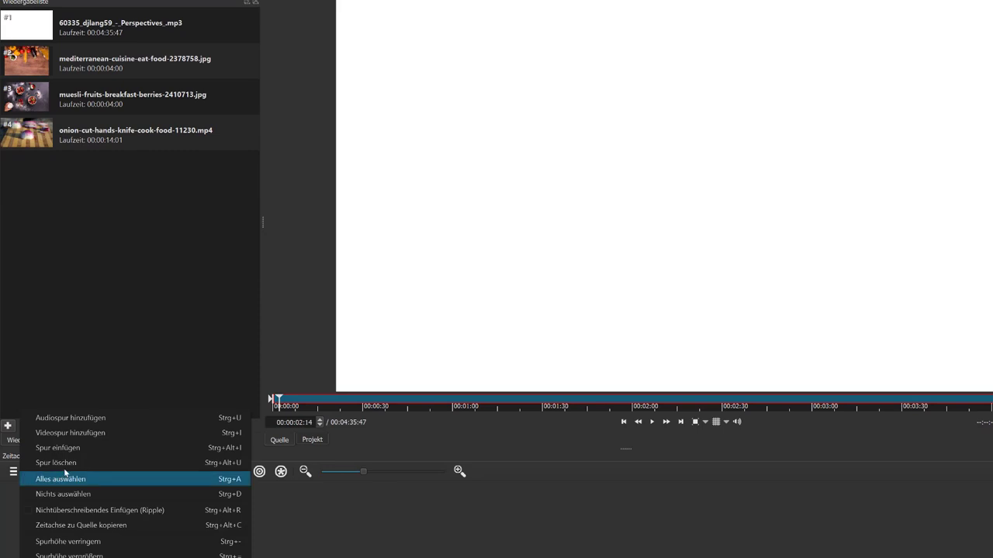
pyautogui.click(76, 426)
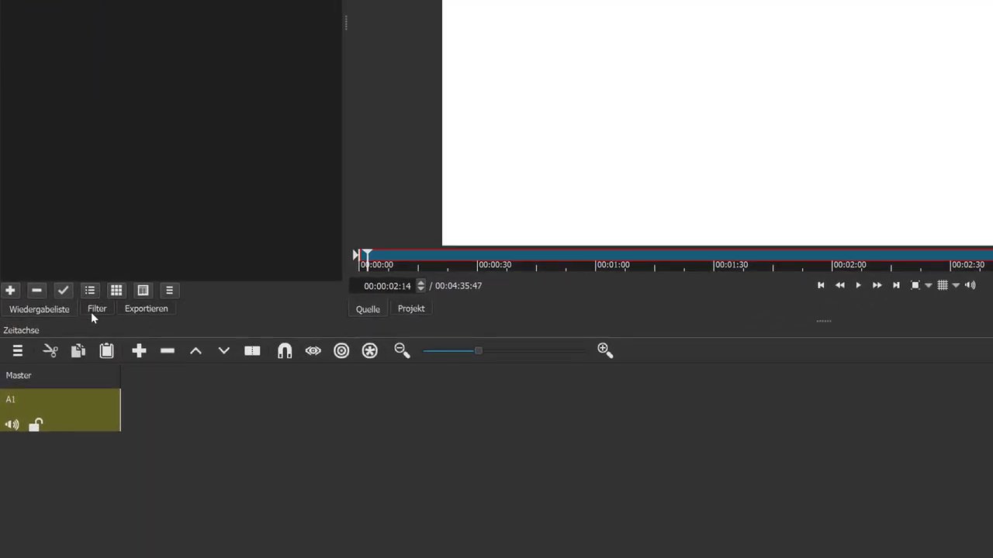
pyautogui.click(19, 351)
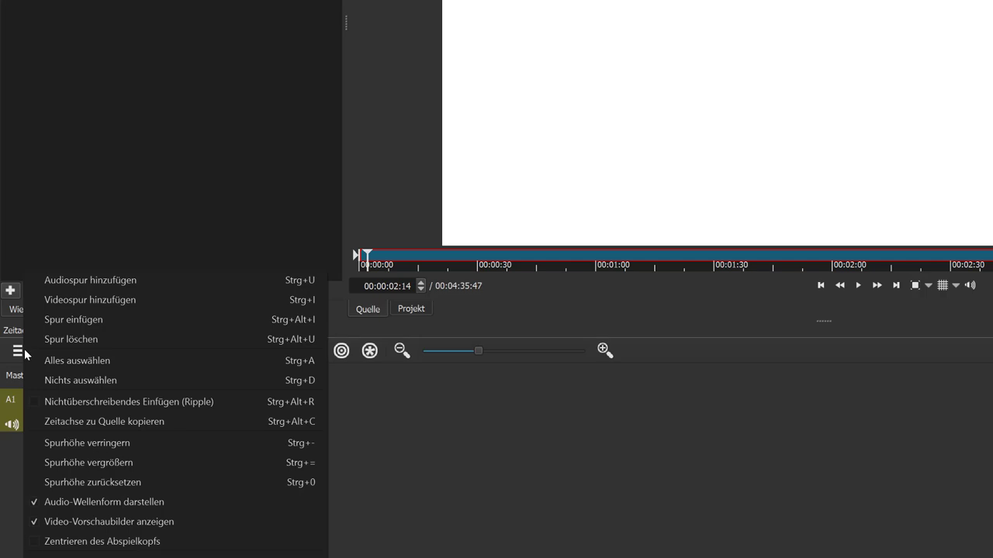
pyautogui.click(90, 300)
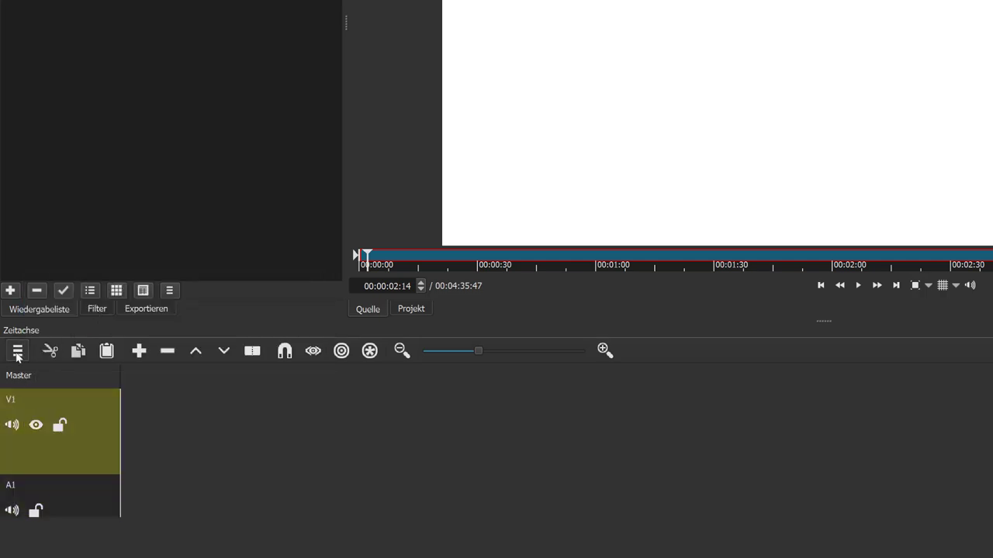
pyautogui.click(18, 350)
pyautogui.click(75, 300)
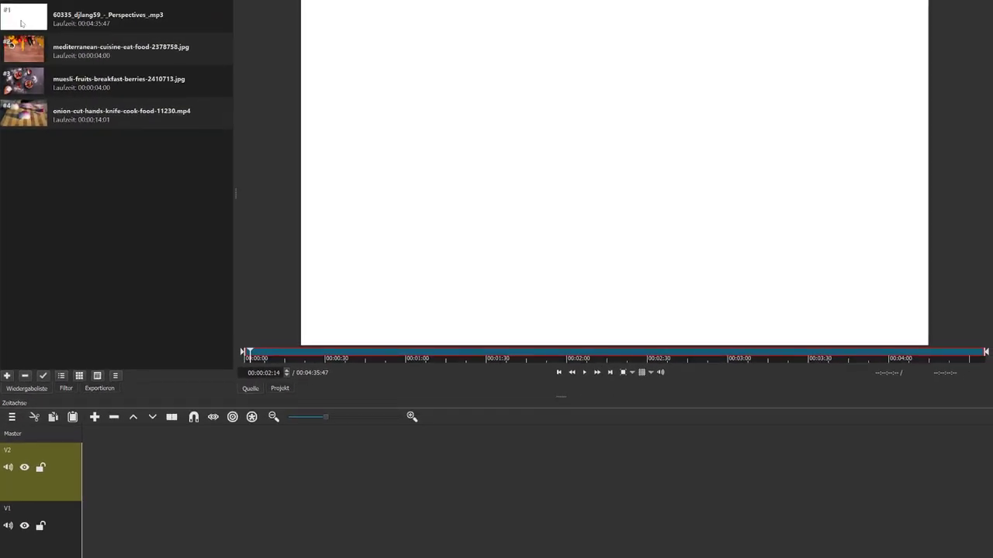
# Step: Place the Perspectives mp3 on track A1 and the onion-cutting video on V1, both starting at about 1.3 seconds
pyautogui.moveTo(21, 23); pyautogui.dragTo(124, 557)
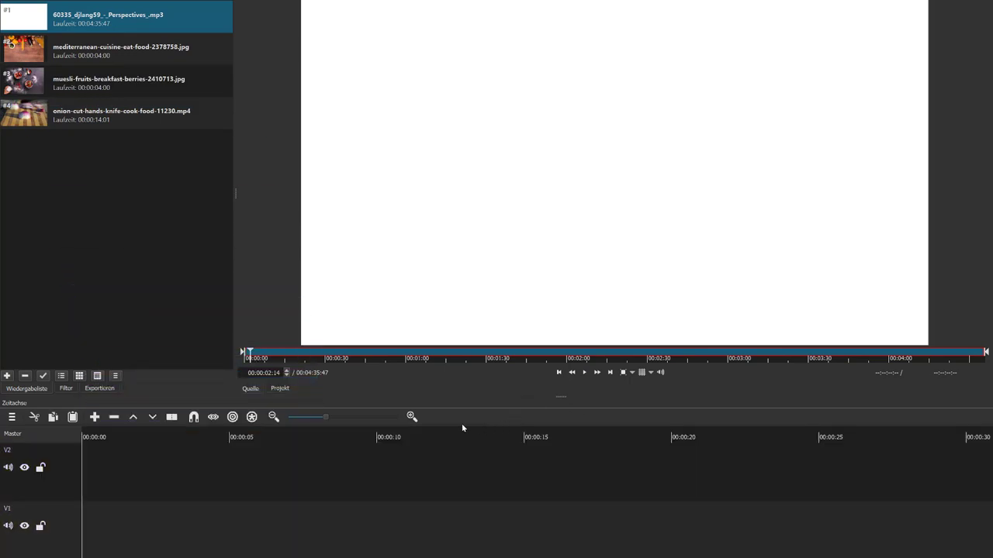
pyautogui.moveTo(564, 396); pyautogui.dragTo(562, 318)
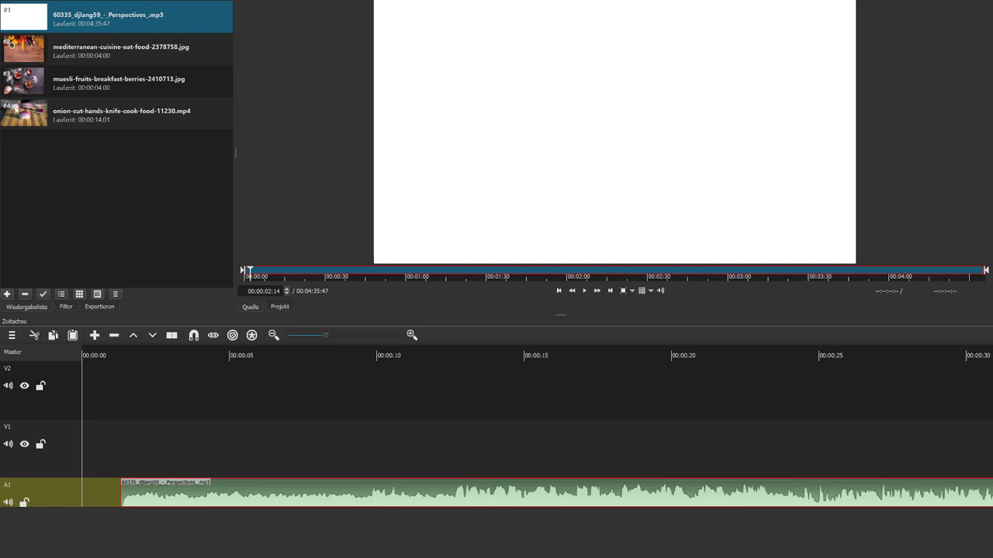
pyautogui.moveTo(16, 109); pyautogui.dragTo(96, 428)
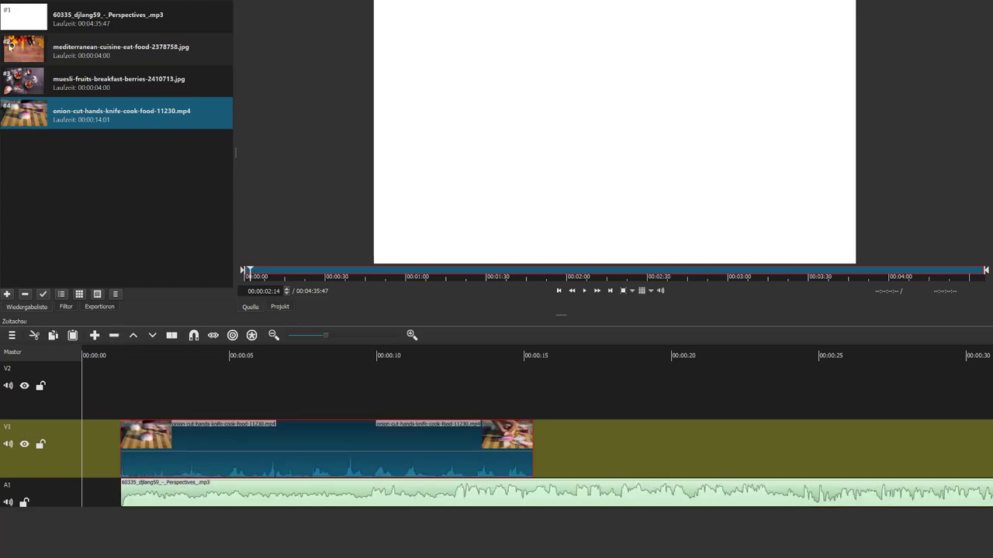
# Step: Place the mediterranean-cuisine image at the start of V2 and the muesli-fruits image on V2 where the onion clip ends
pyautogui.moveTo(19, 53); pyautogui.dragTo(84, 397)
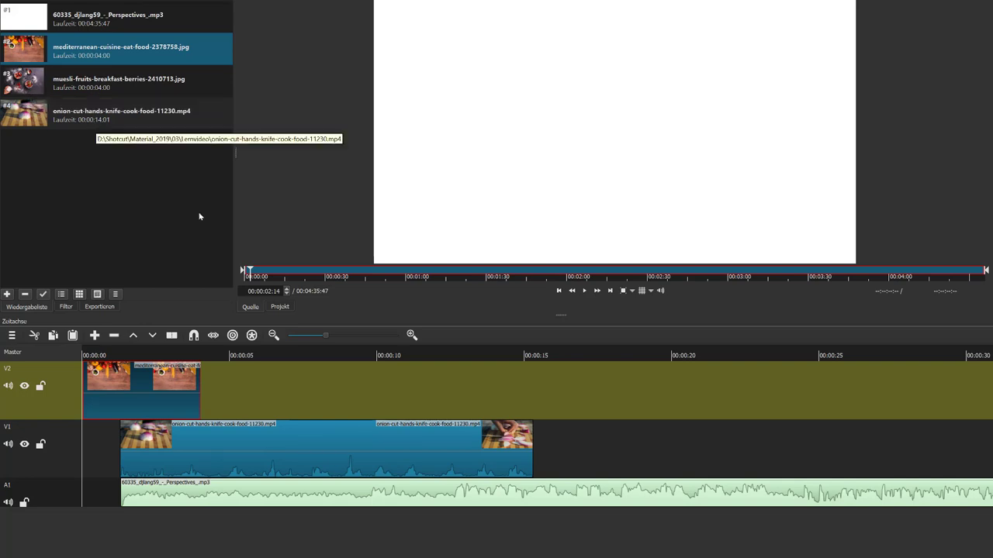
pyautogui.moveTo(27, 80); pyautogui.dragTo(535, 398)
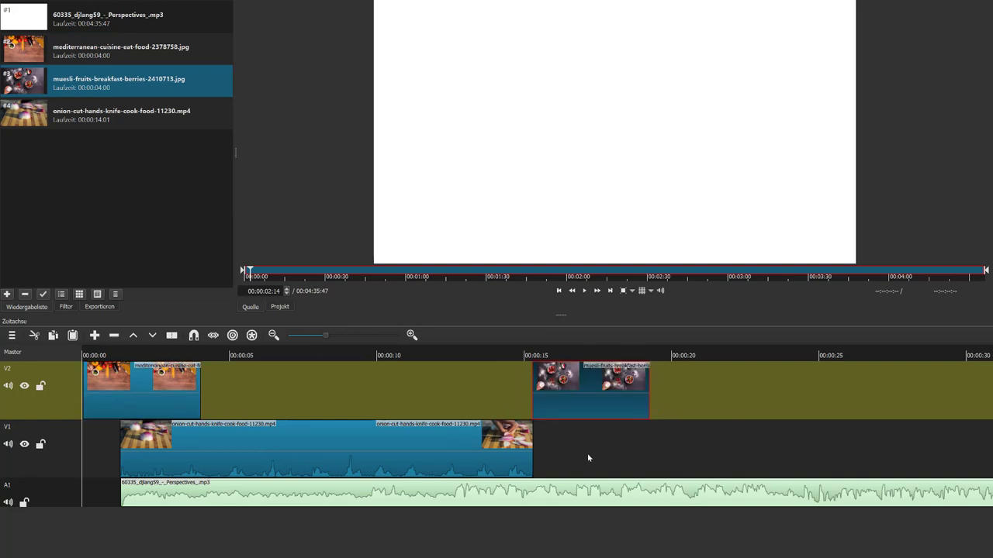
pyautogui.click(587, 456)
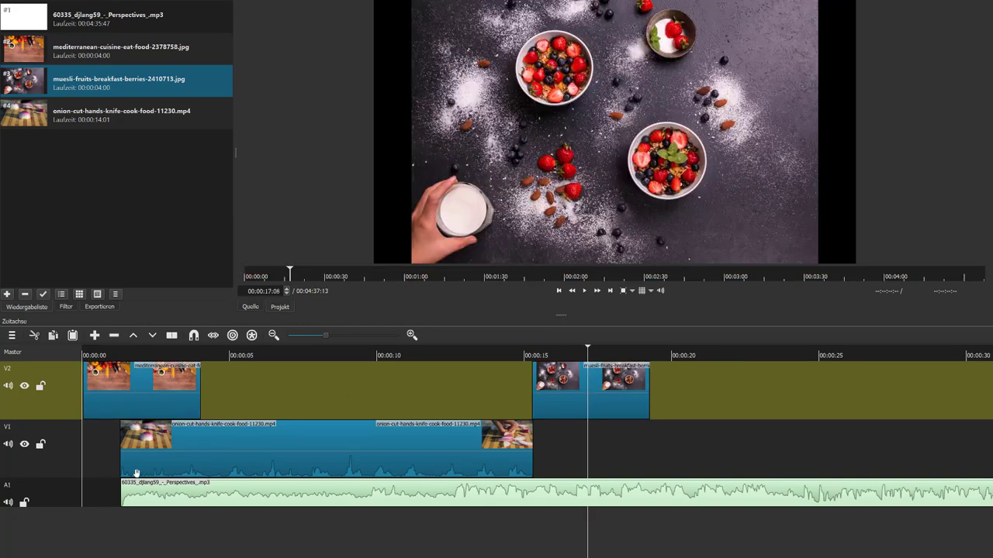
pyautogui.click(312, 360)
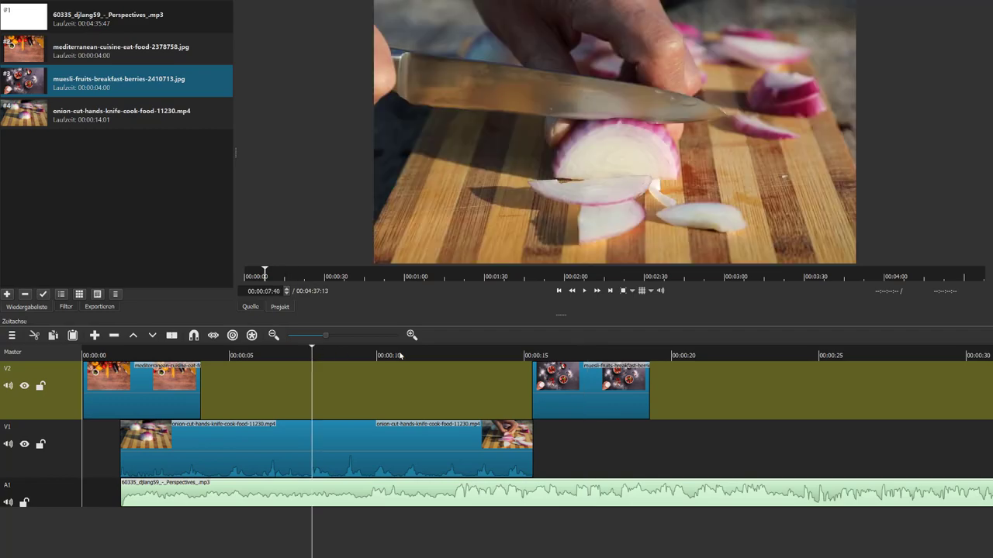
pyautogui.click(403, 356)
# Step: Mute tracks A1 and V1 and check the result with a short playback
pyautogui.click(7, 503)
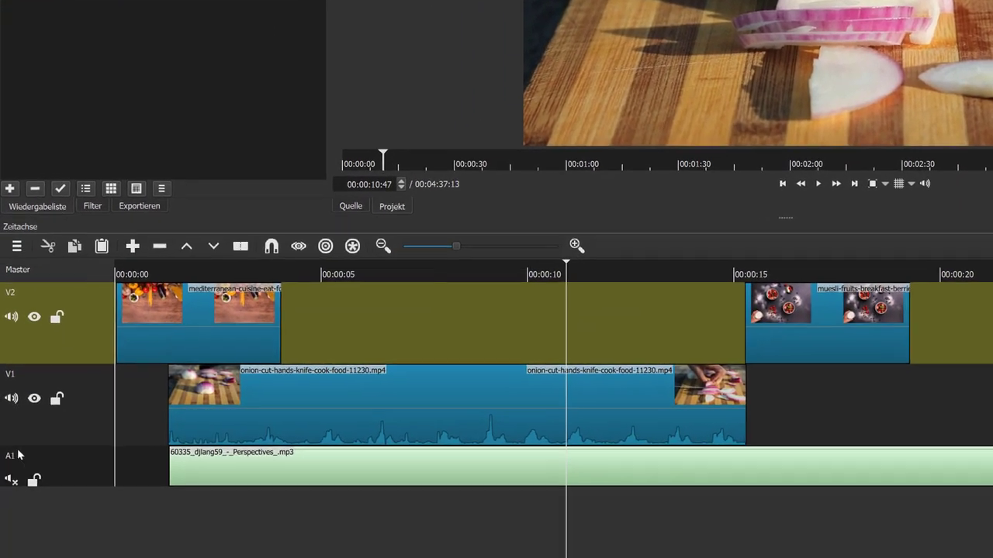
pyautogui.click(11, 397)
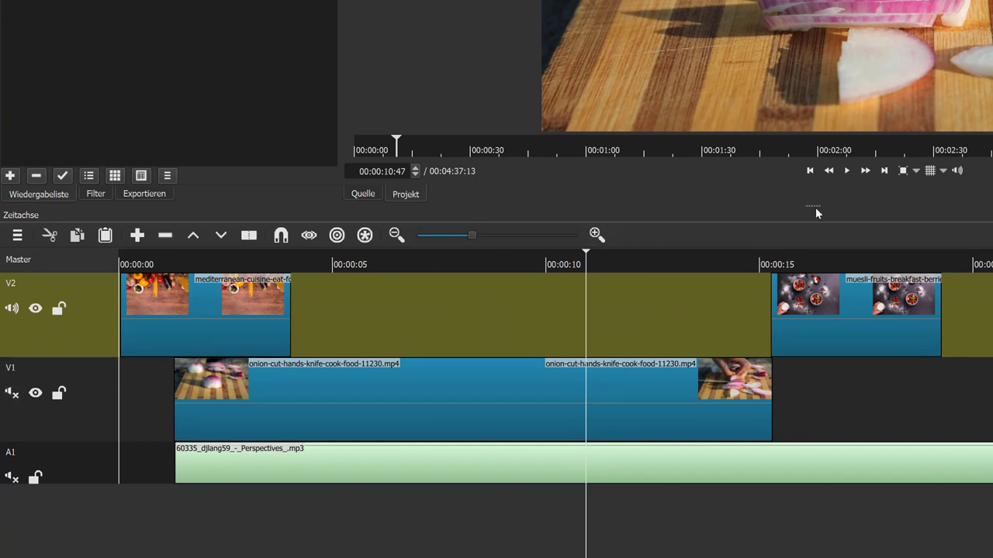
pyautogui.click(850, 174)
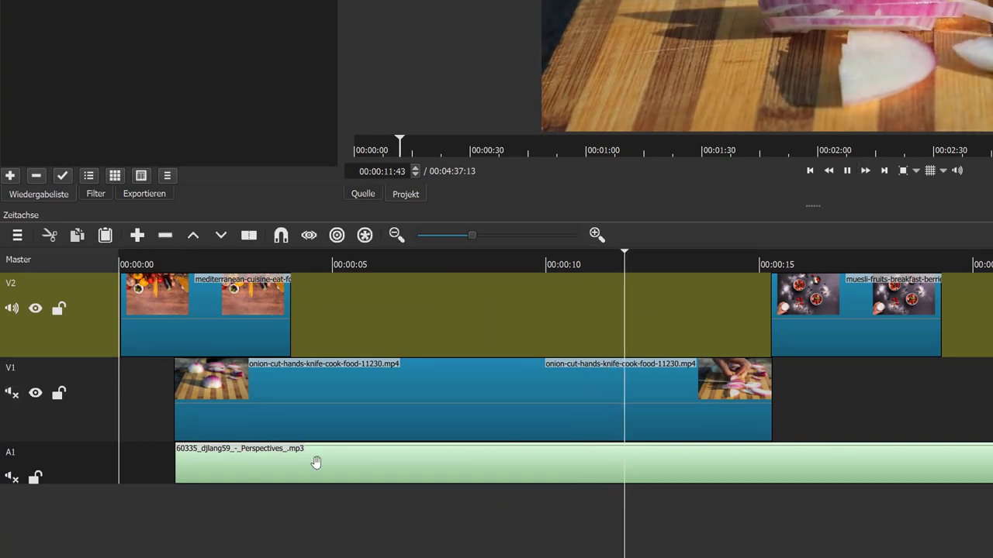
pyautogui.click(847, 171)
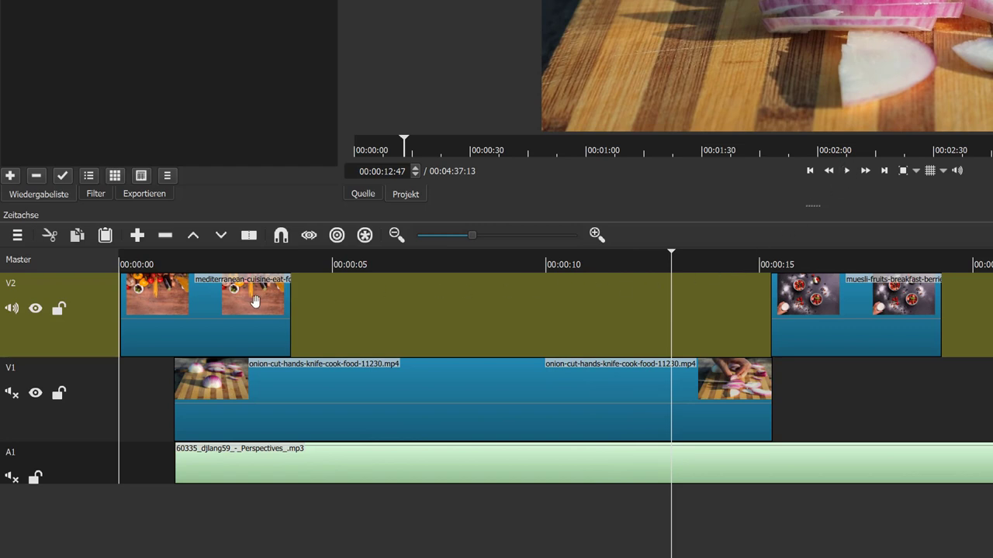
# Step: Shorten the mediterranean-cuisine image on V2 so that it ends where the onion clip begins
pyautogui.click(158, 299)
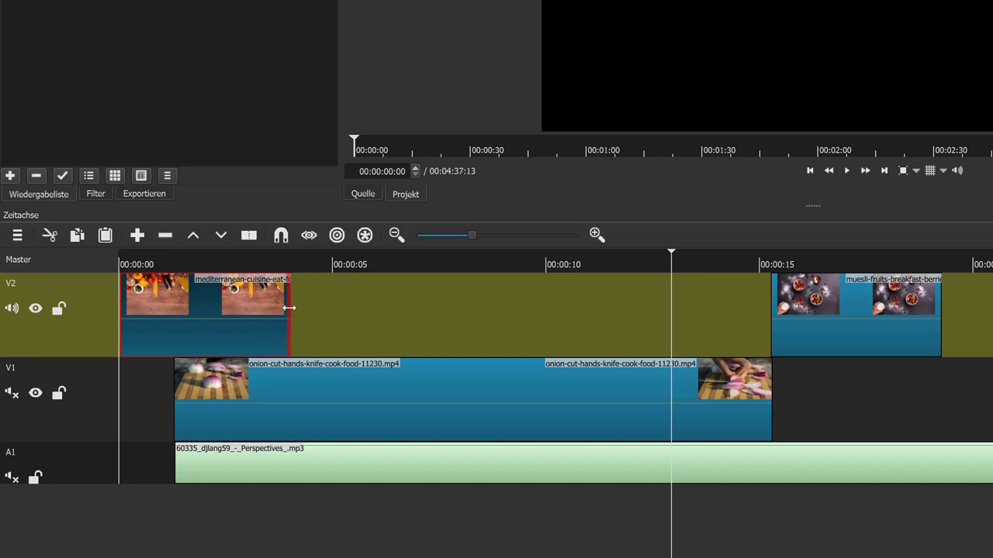
pyautogui.moveTo(289, 308); pyautogui.dragTo(165, 310)
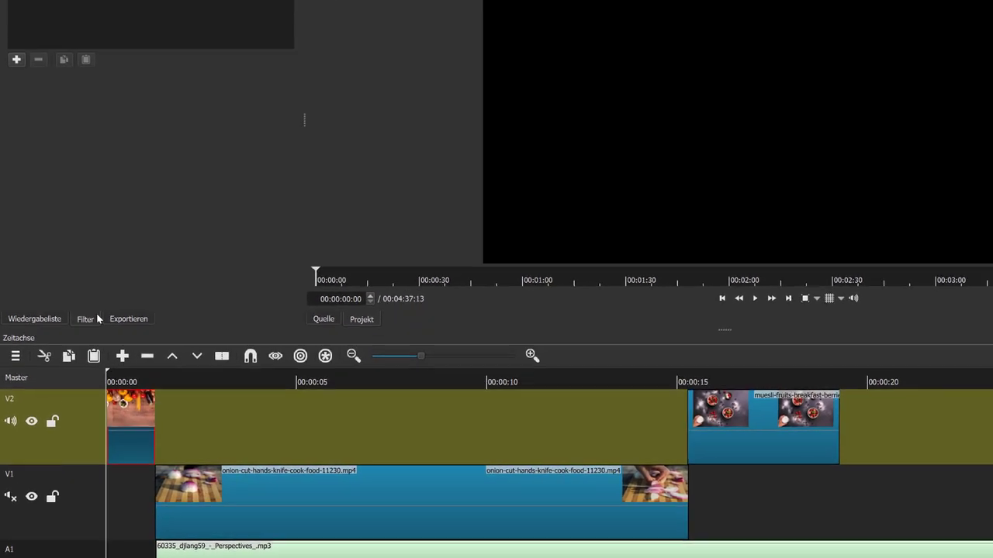
# Step: Add the "Text: Einfach" video filter to the mediterranean-cuisine image with the text "Shotcut - Titel und Texte einfügen"
pyautogui.click(107, 194)
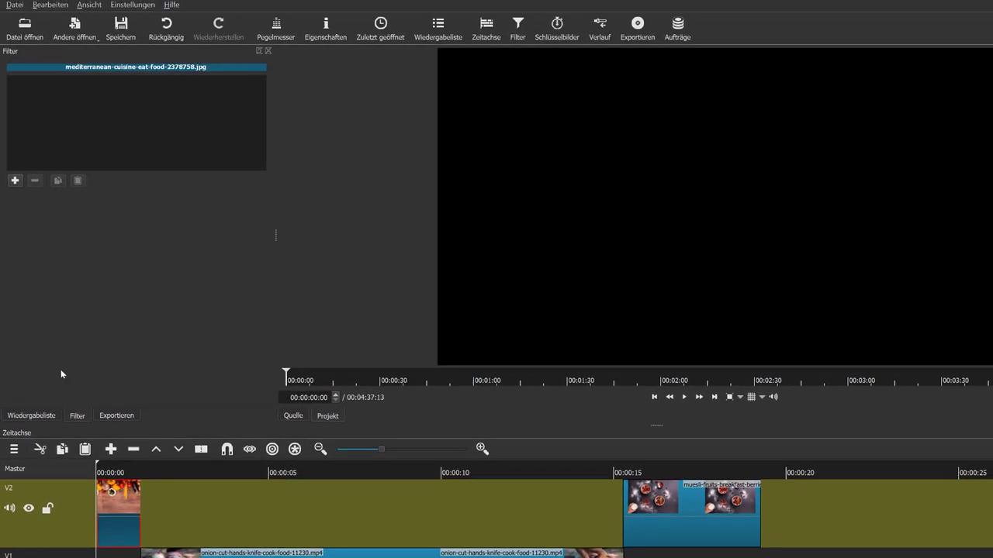
pyautogui.click(15, 181)
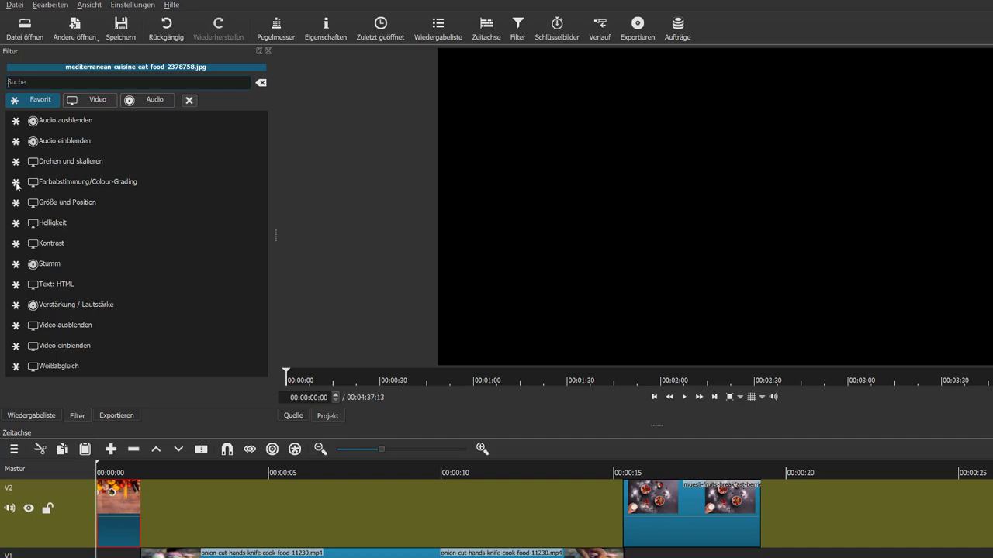
pyautogui.click(96, 102)
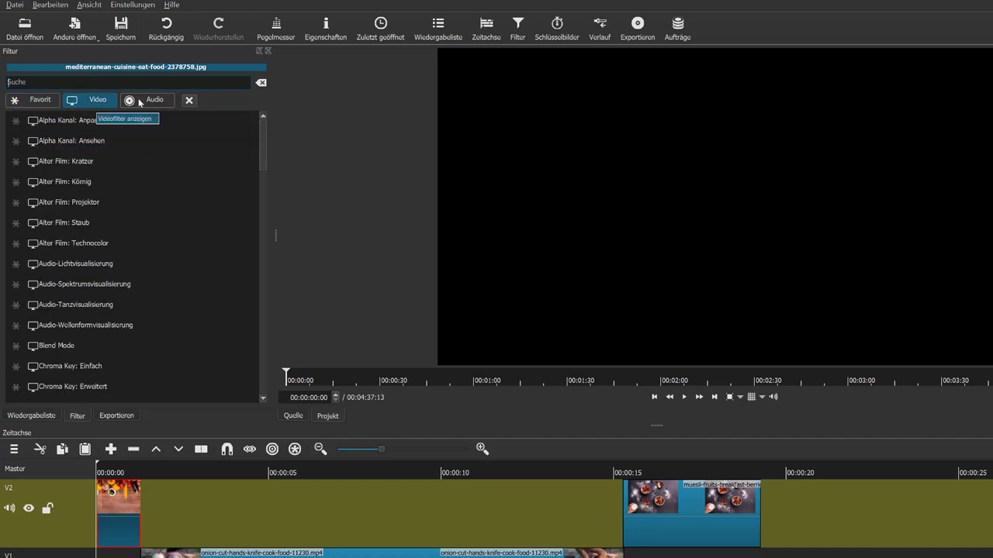
pyautogui.scroll(-8, 126, 276)
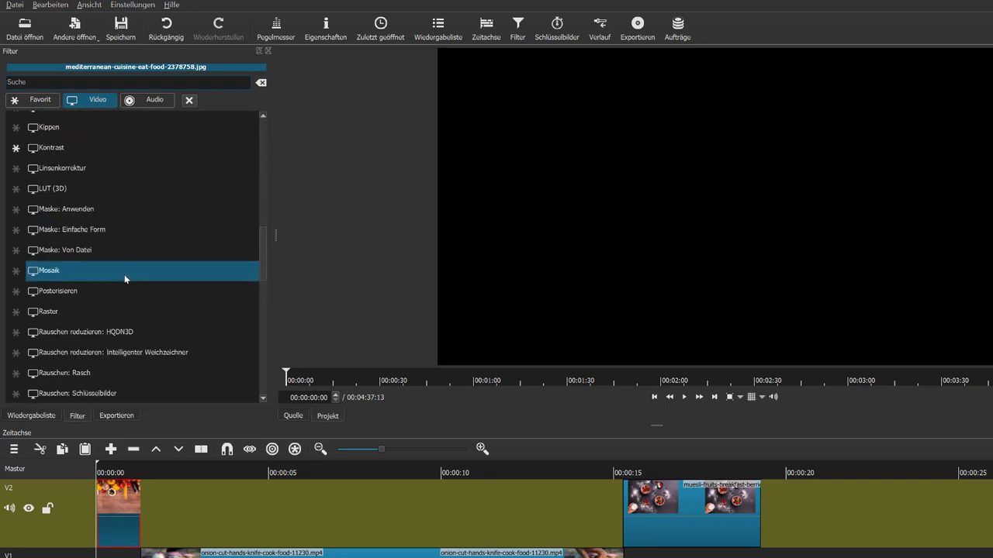
pyautogui.scroll(-6, 124, 274)
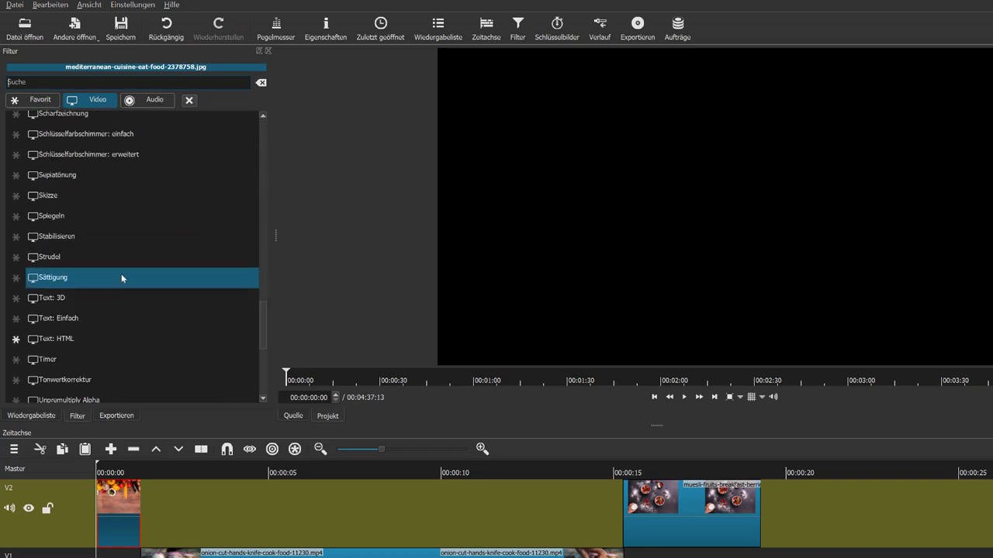
pyautogui.click(71, 320)
pyautogui.moveTo(129, 219); pyautogui.dragTo(77, 217)
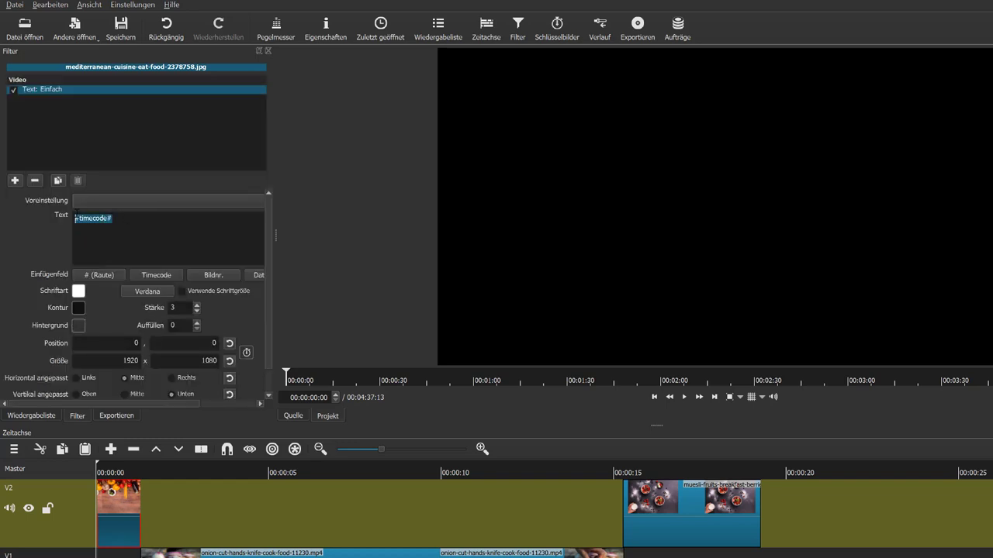
pyautogui.write('Shotcut - Titel und Texte einfügen')
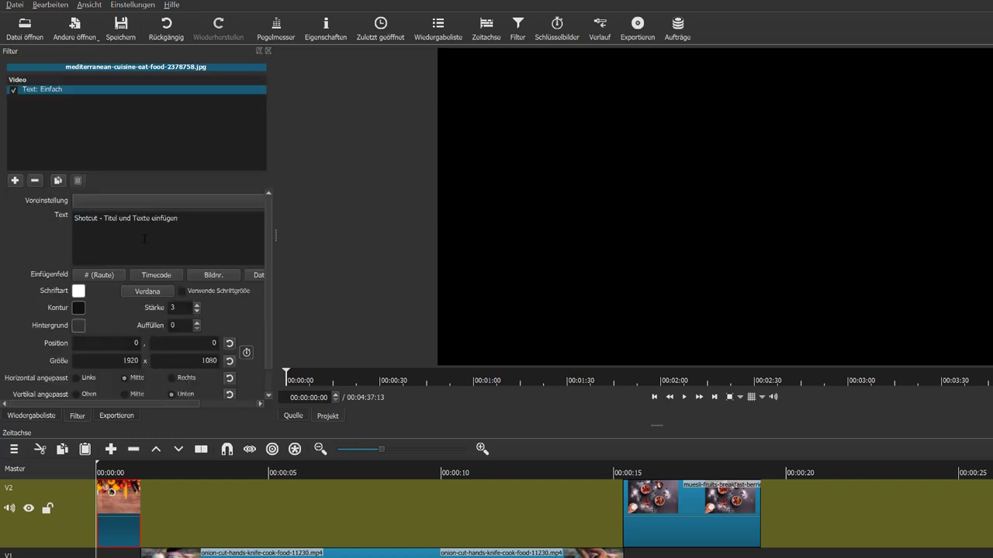
# Step: Shrink the title's text frame to about 1425 x 734 and move it to about position 242, 262 over the image
pyautogui.click(112, 474)
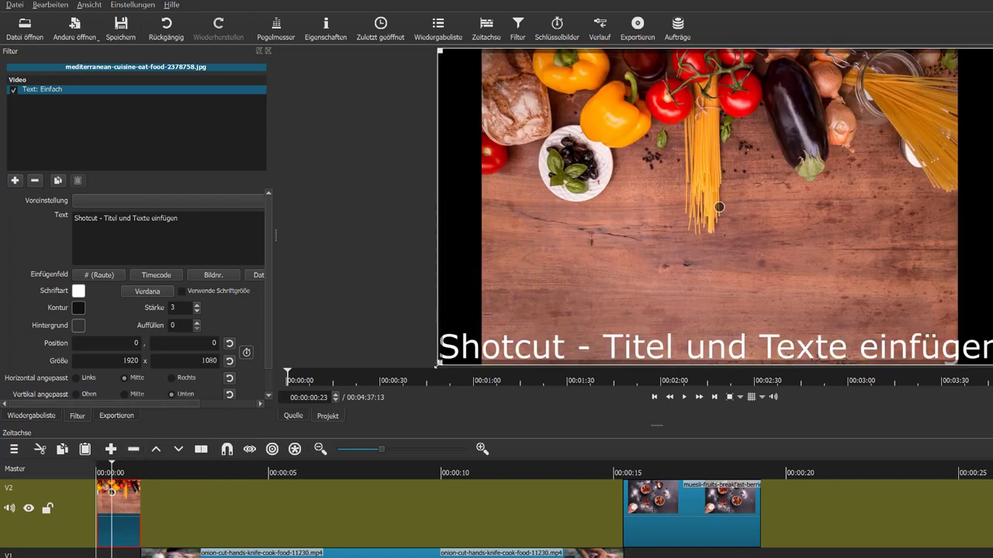
pyautogui.moveTo(439, 364); pyautogui.dragTo(592, 261)
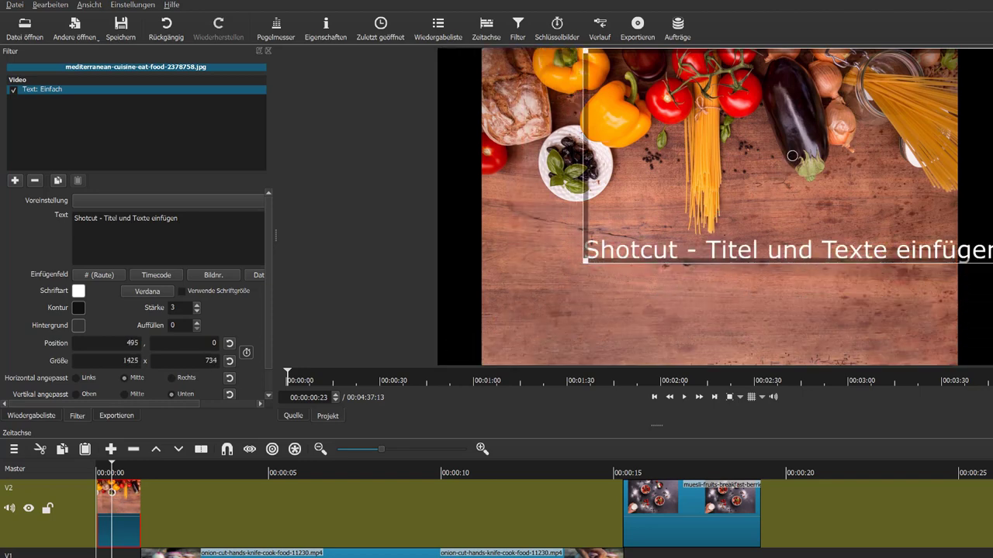
pyautogui.moveTo(773, 174); pyautogui.dragTo(707, 244)
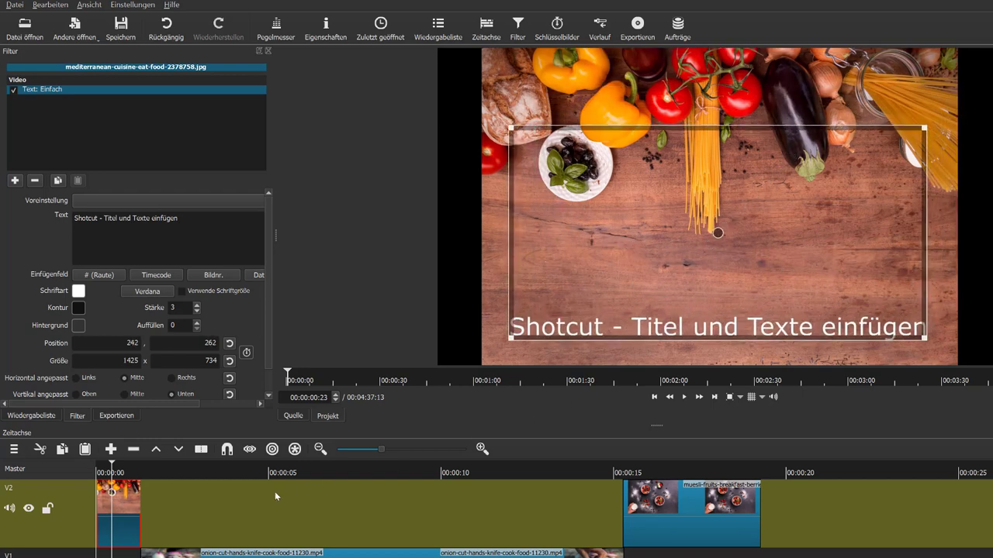
pyautogui.click(132, 473)
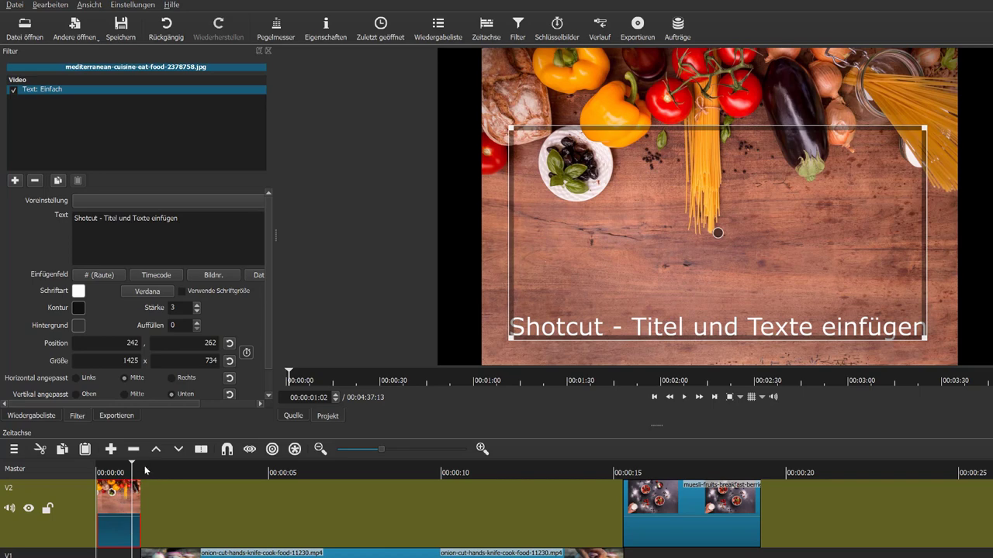
# Step: Step through the onion clip on V1 to check whether the title text appears over it
pyautogui.click(145, 471)
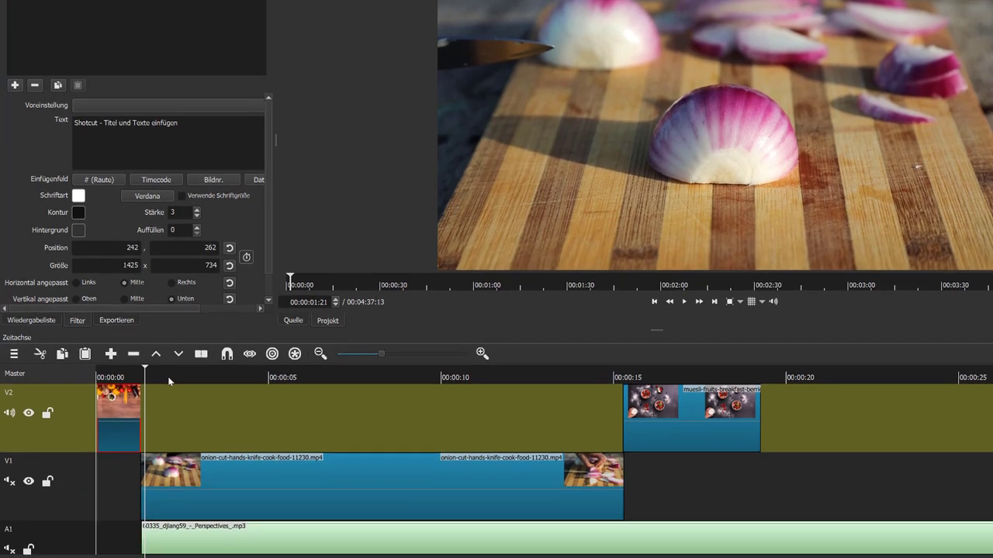
pyautogui.click(167, 471)
pyautogui.click(212, 381)
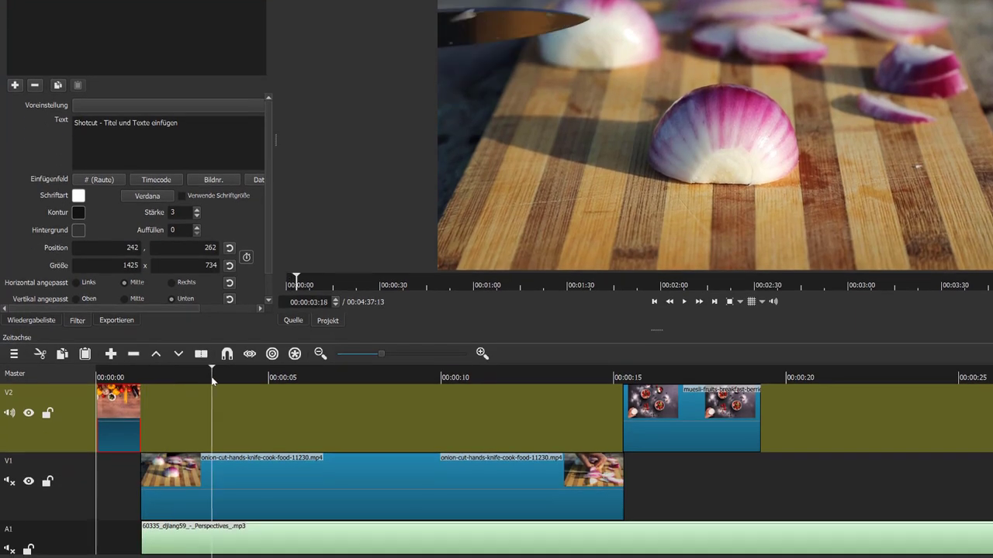
pyautogui.click(259, 379)
pyautogui.click(320, 377)
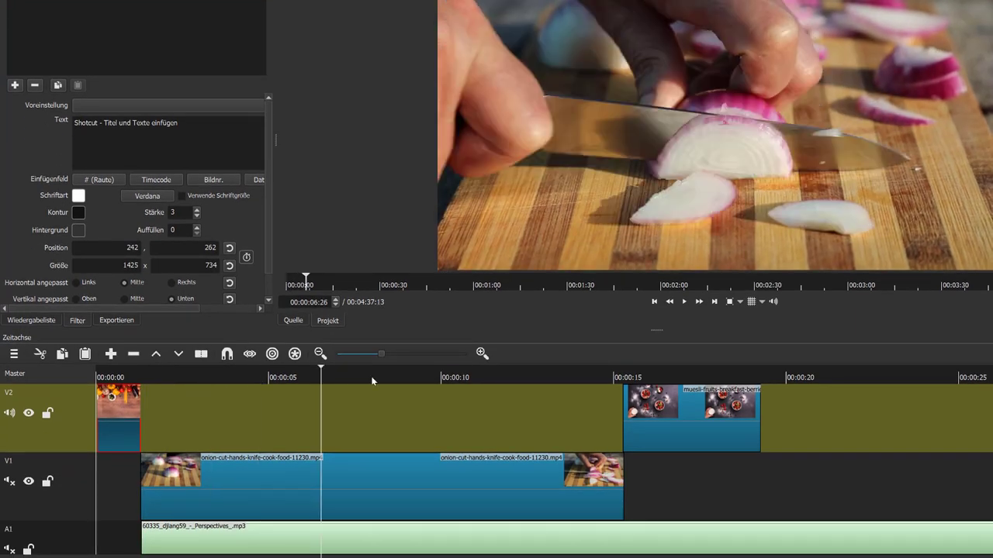
pyautogui.click(372, 379)
pyautogui.click(435, 374)
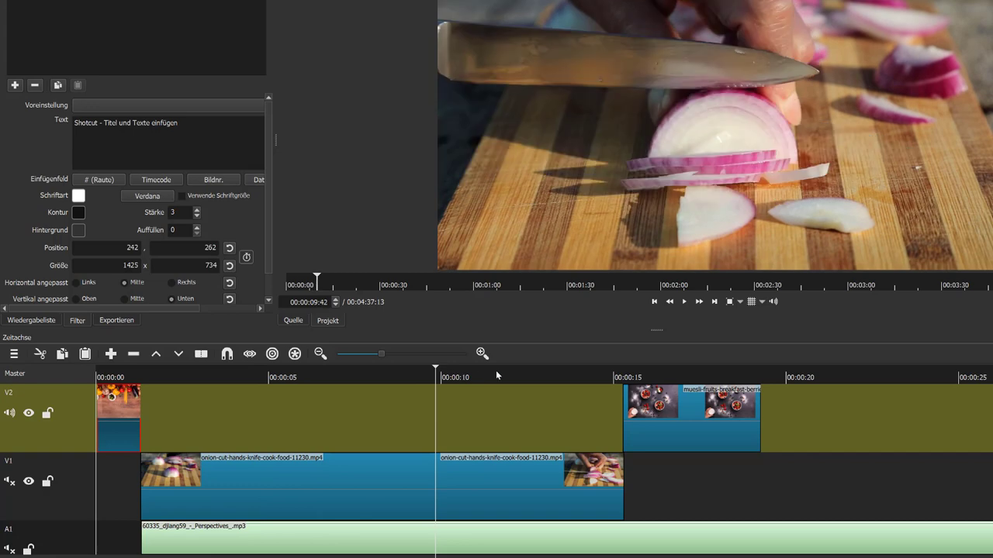
pyautogui.click(496, 370)
pyautogui.click(562, 371)
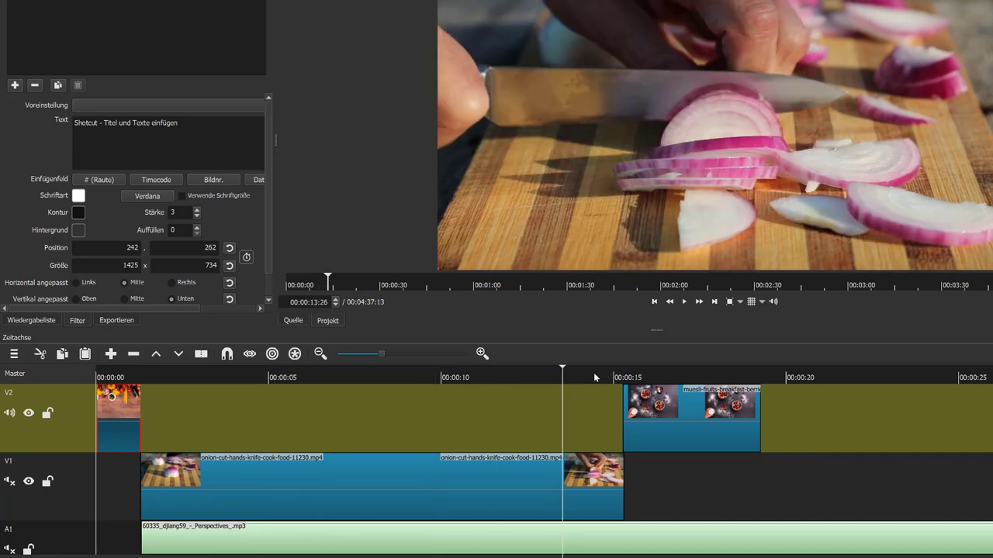
pyautogui.click(595, 378)
pyautogui.click(526, 380)
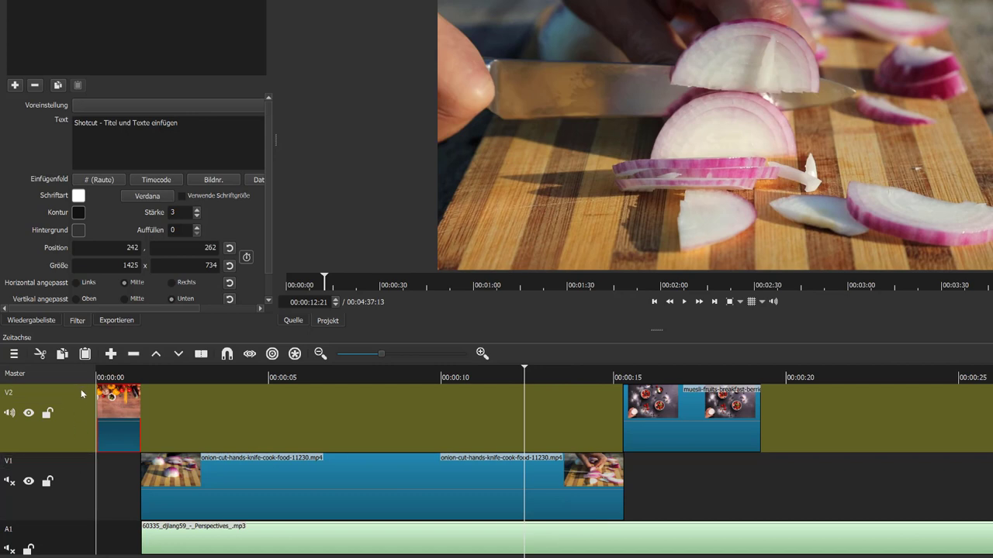
# Step: Add the "Text: Einfach" video filter to the whole V2 track with the text "(c) wirlernen.at"
pyautogui.click(76, 445)
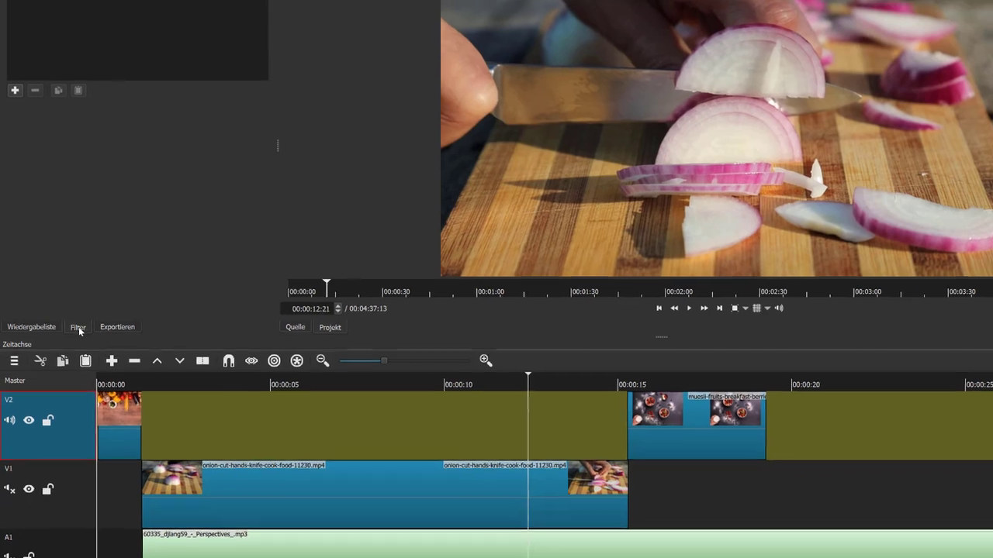
pyautogui.click(79, 322)
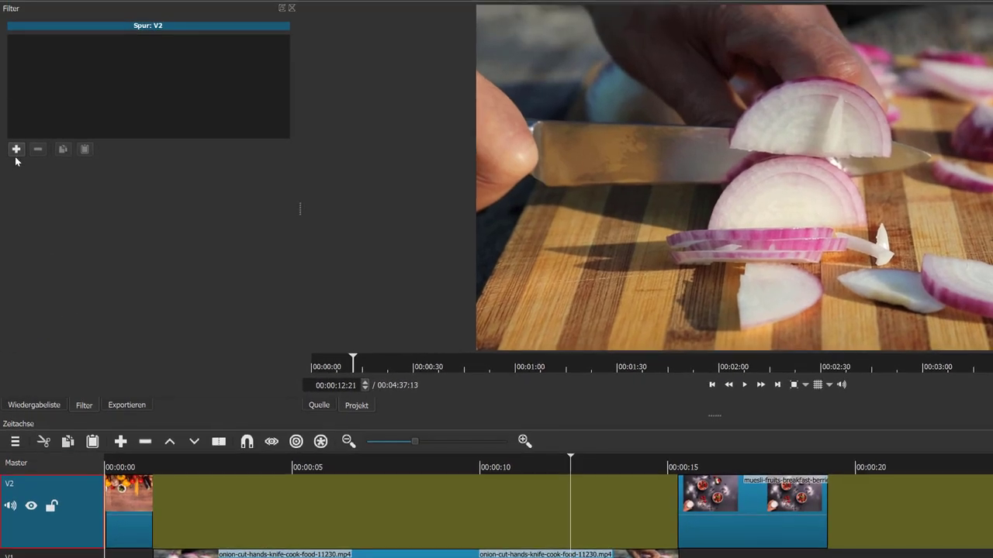
pyautogui.click(17, 148)
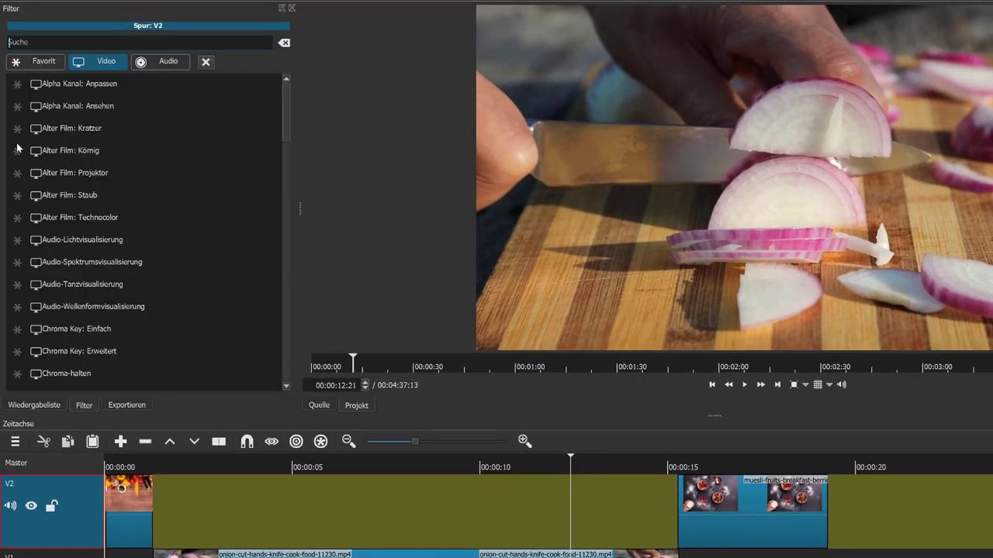
pyautogui.scroll(-2, 120, 277)
pyautogui.scroll(-15, 119, 271)
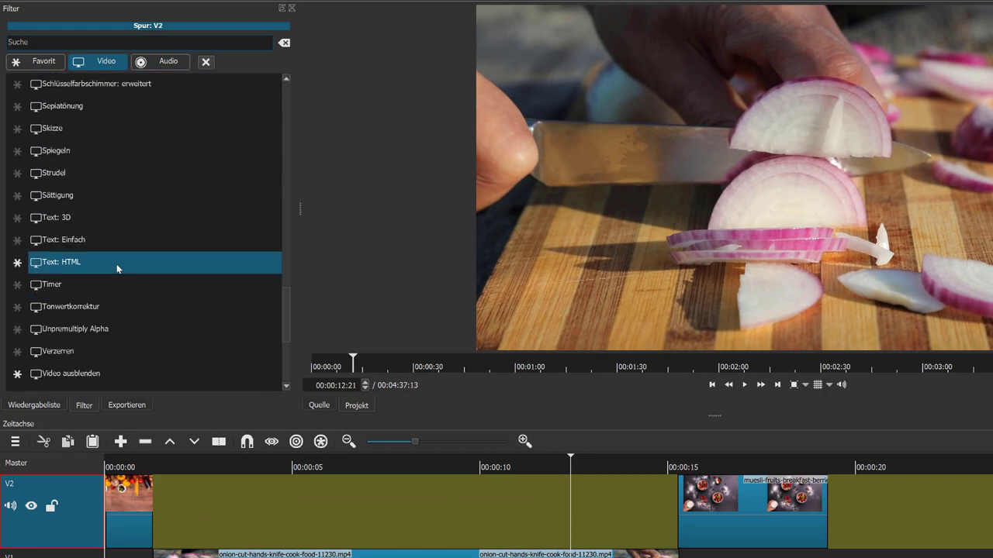
pyautogui.click(74, 239)
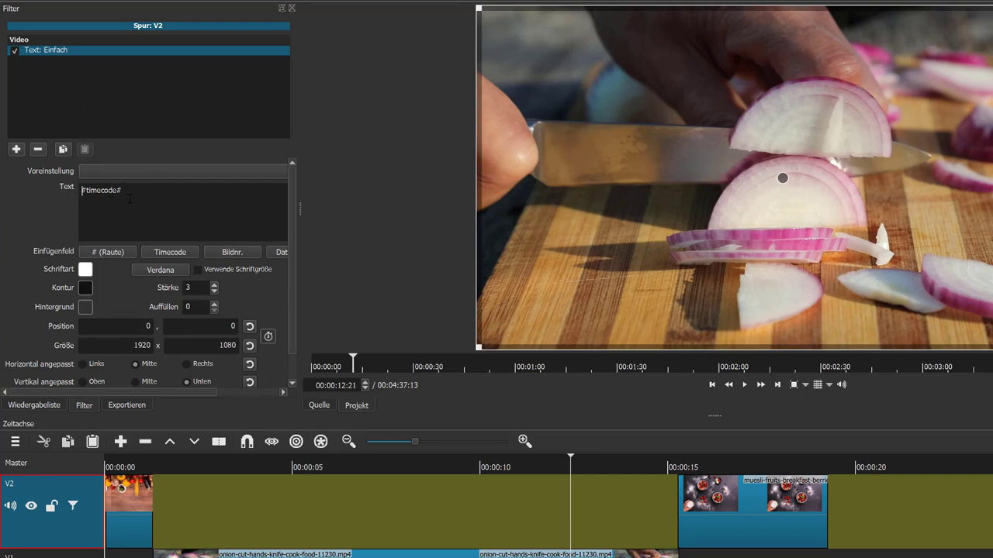
pyautogui.moveTo(122, 189); pyautogui.dragTo(49, 183)
pyautogui.write('(c) w')
pyautogui.write('irlernen.at')
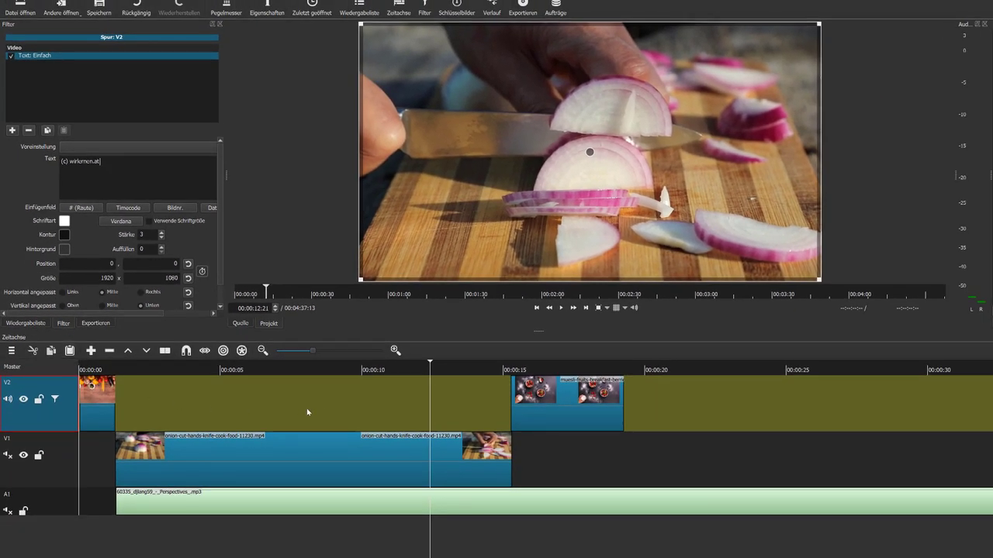
# Step: Shrink the V2 track's copyright text frame to about 669 x 95 and place it at about position 1090, 0 over the opening image
pyautogui.click(120, 372)
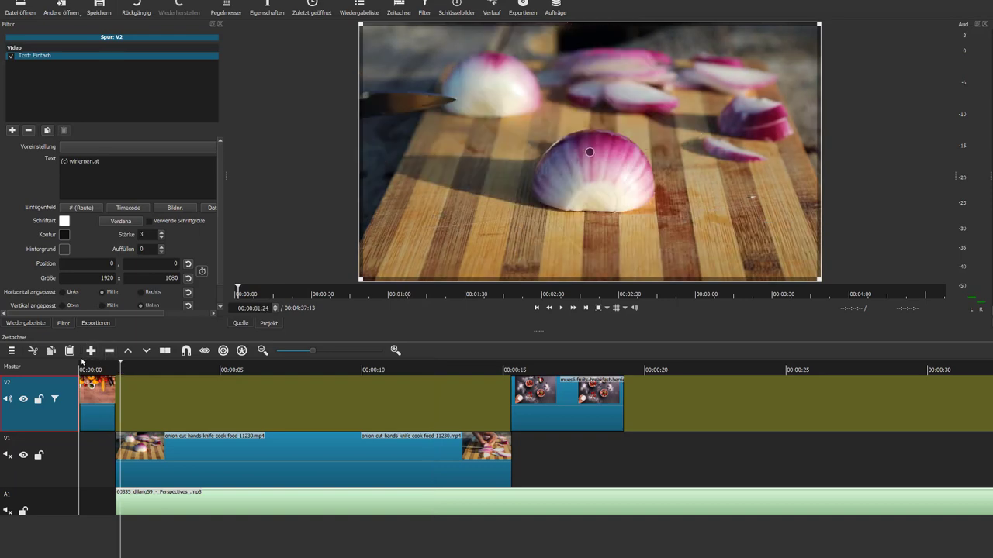
pyautogui.click(90, 366)
pyautogui.click(80, 366)
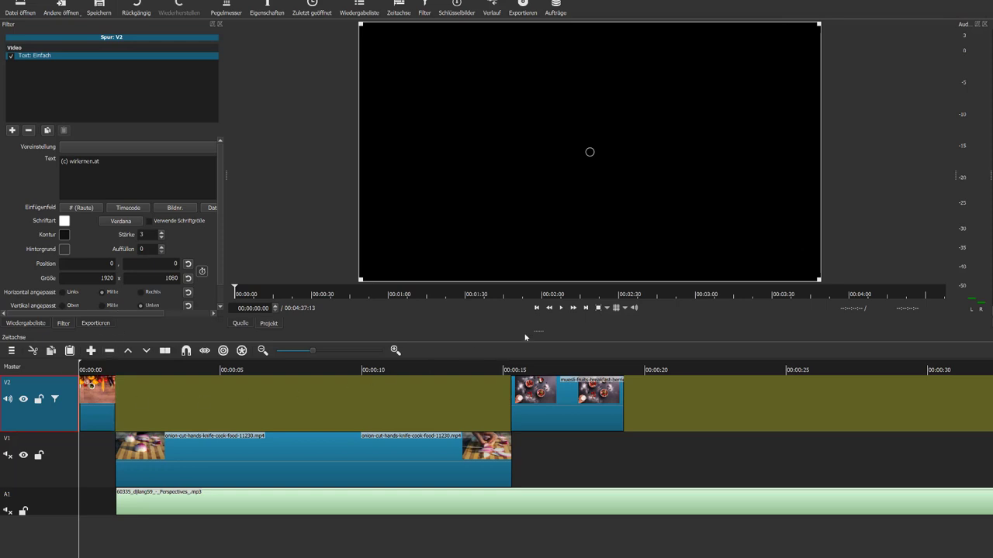
pyautogui.click(561, 308)
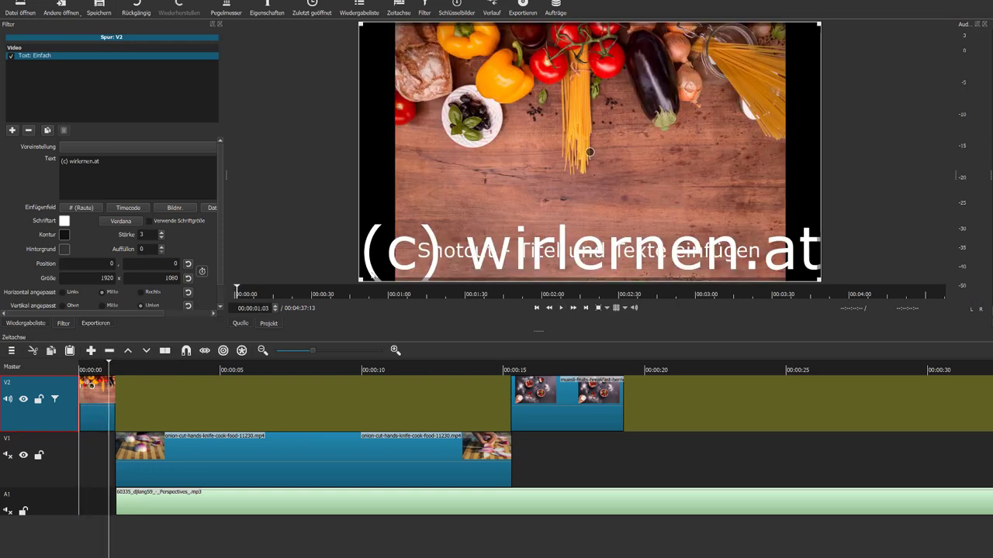
pyautogui.moveTo(392, 260); pyautogui.dragTo(677, 66)
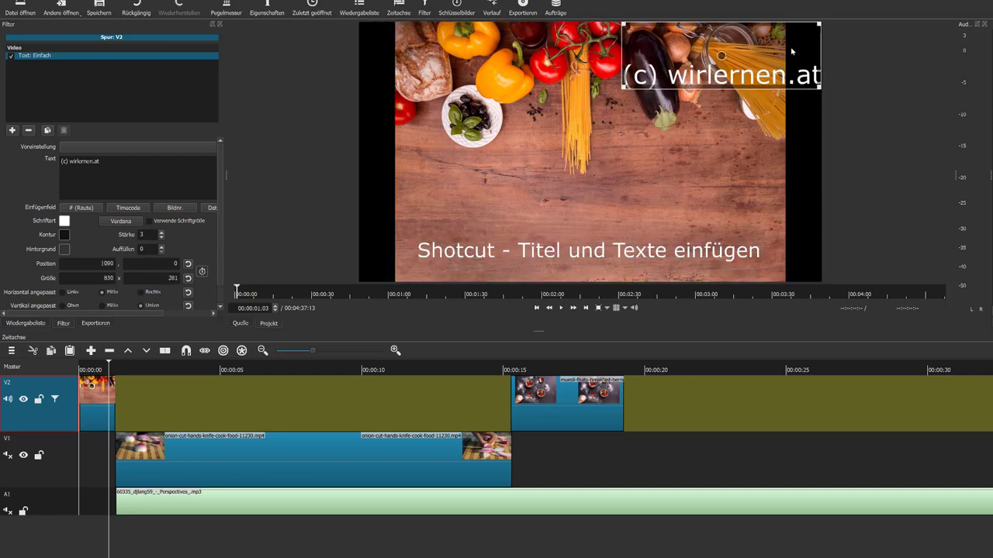
pyautogui.moveTo(792, 52); pyautogui.dragTo(662, 58)
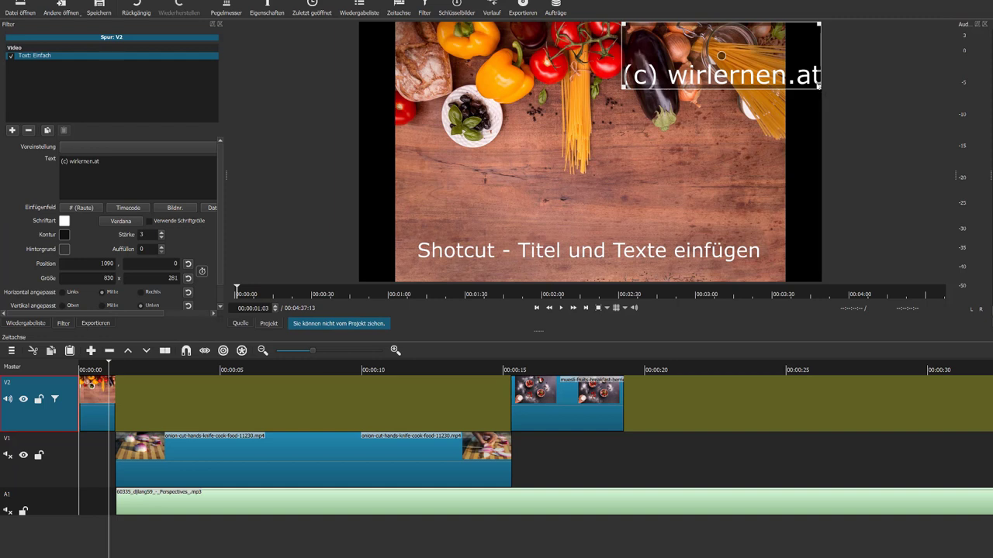
pyautogui.moveTo(804, 72); pyautogui.dragTo(754, 45)
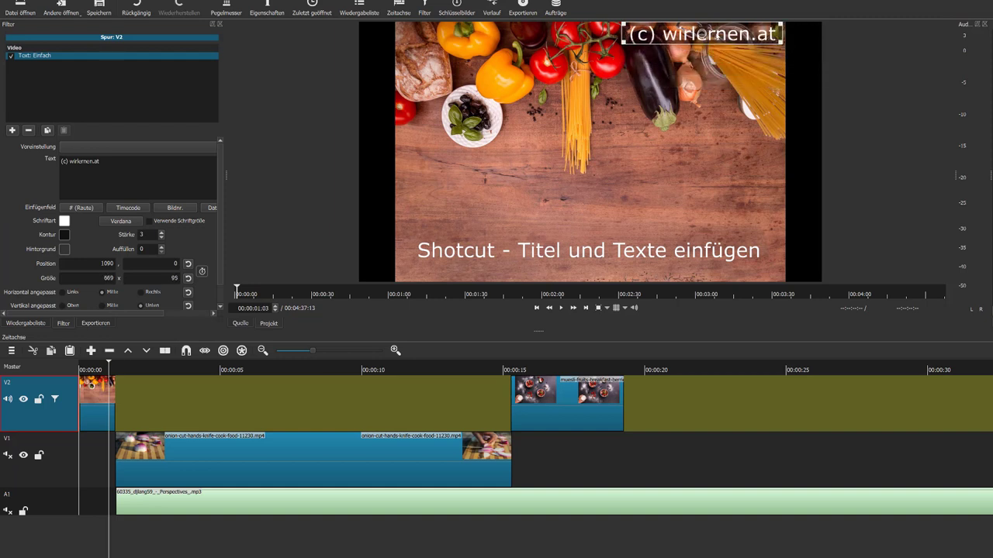
# Step: Play the project and check the onion clip and the muesli image for the copyright text
pyautogui.click(562, 309)
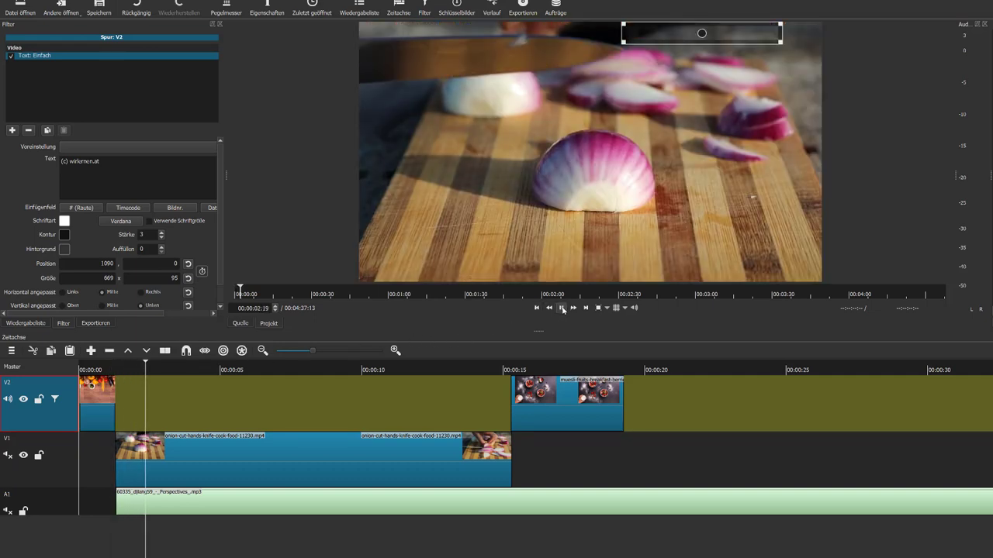
pyautogui.press('space')
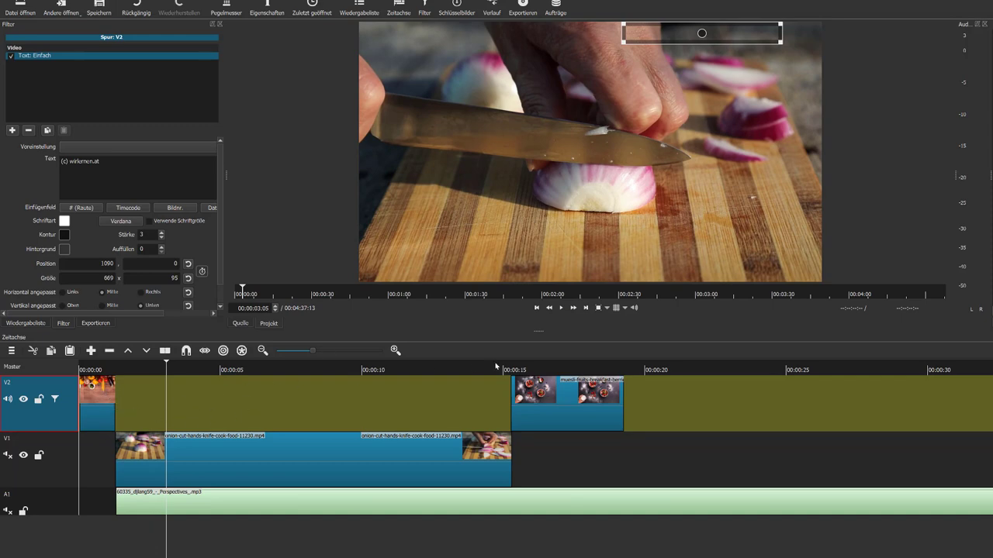
pyautogui.click(541, 370)
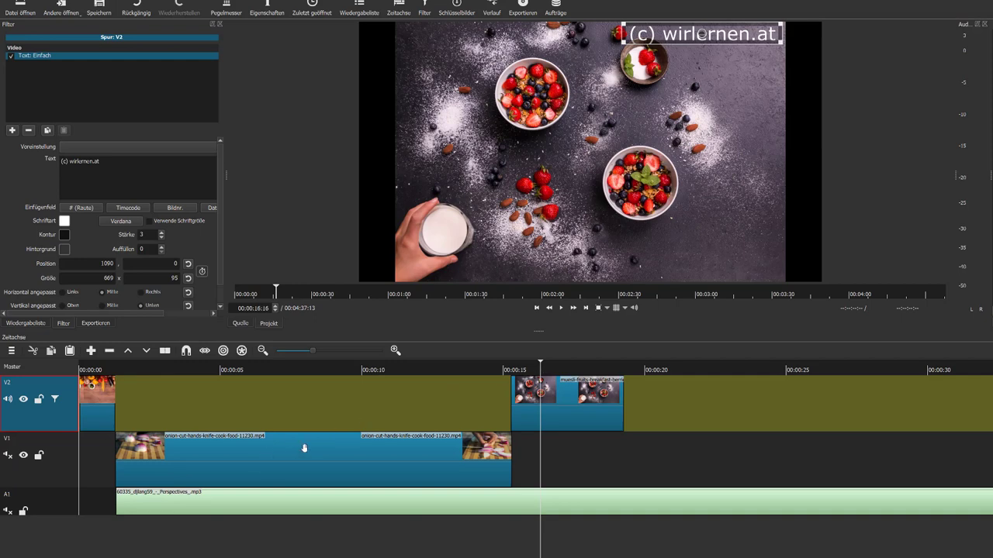
pyautogui.click(252, 450)
pyautogui.click(217, 371)
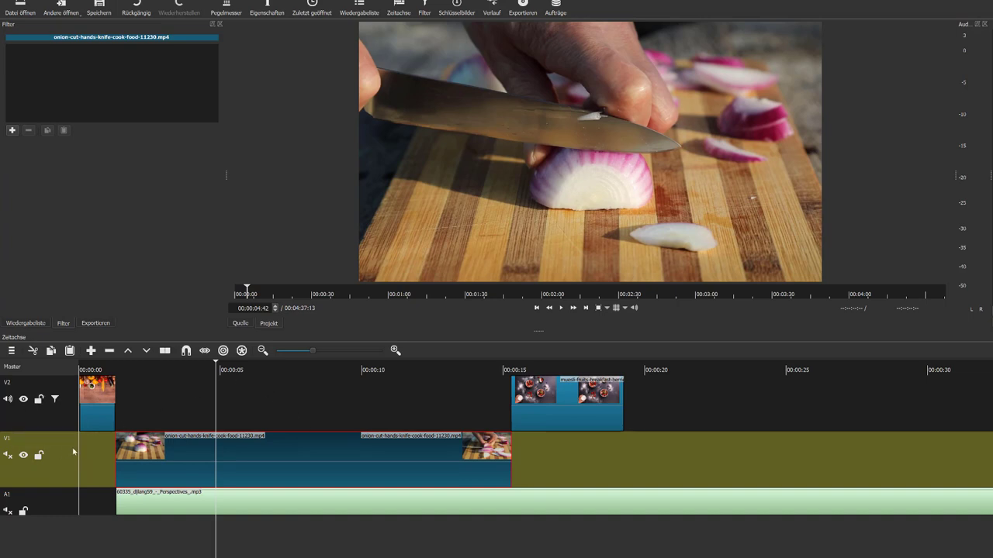
pyautogui.click(42, 369)
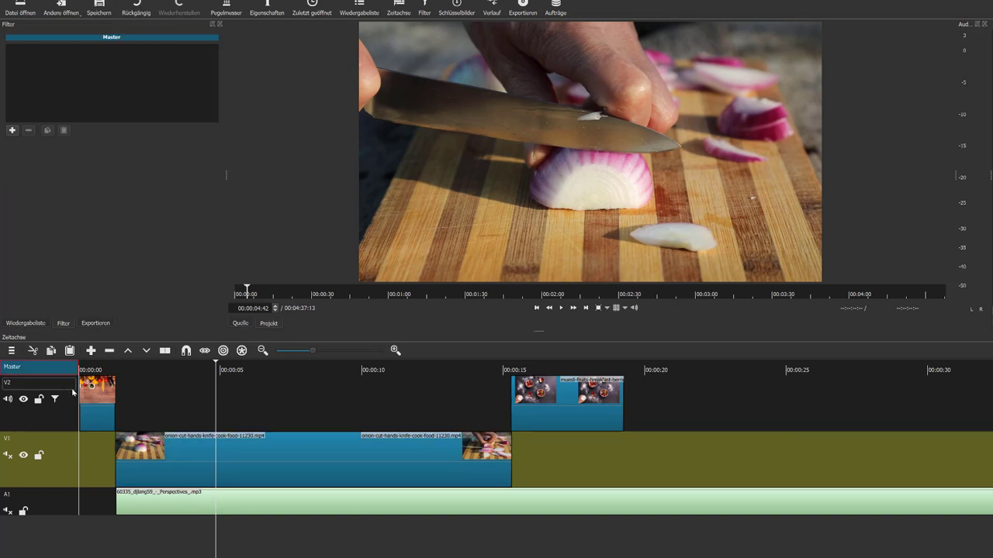
# Step: Copy the copyright text filter from track V2, paste it onto track V1 and check it over the onion clip
pyautogui.click(75, 427)
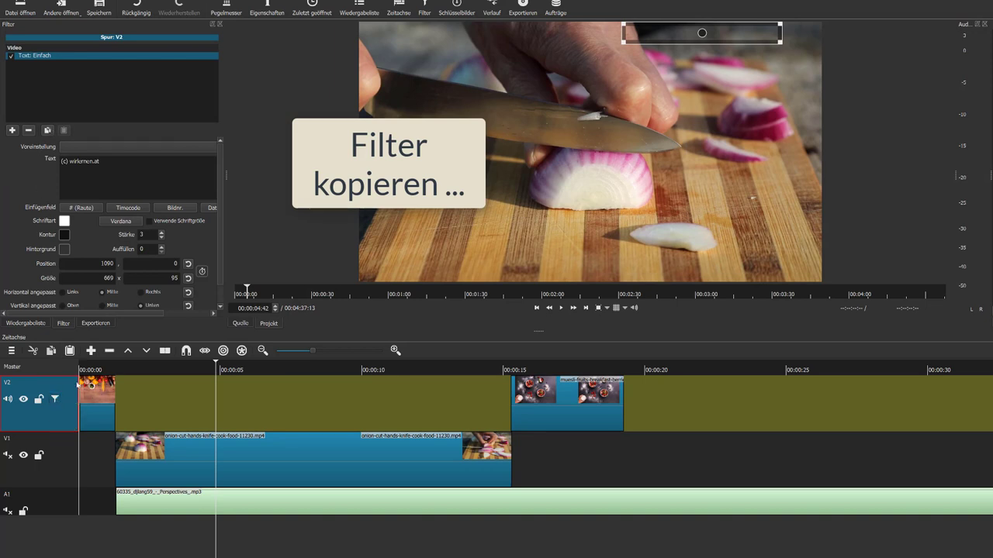
pyautogui.click(47, 130)
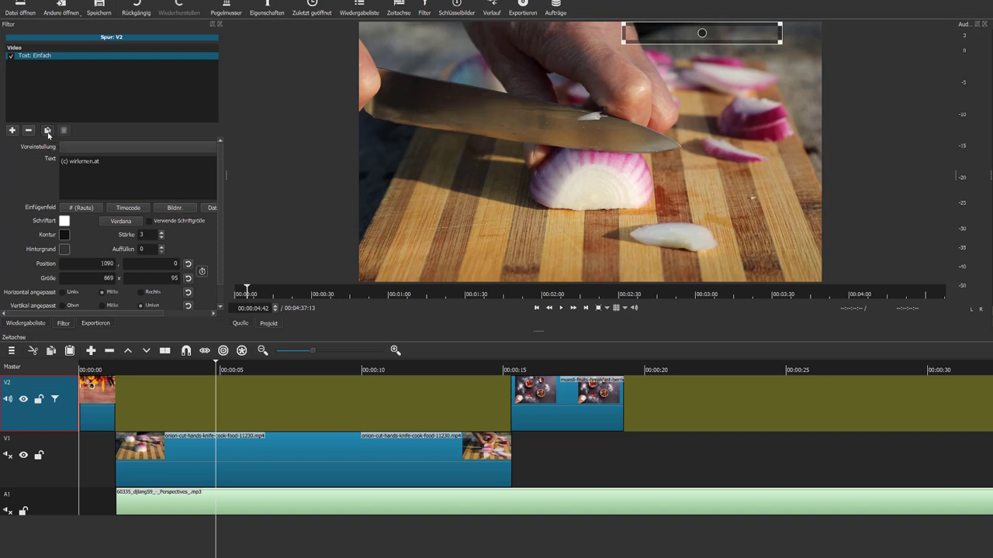
pyautogui.click(59, 466)
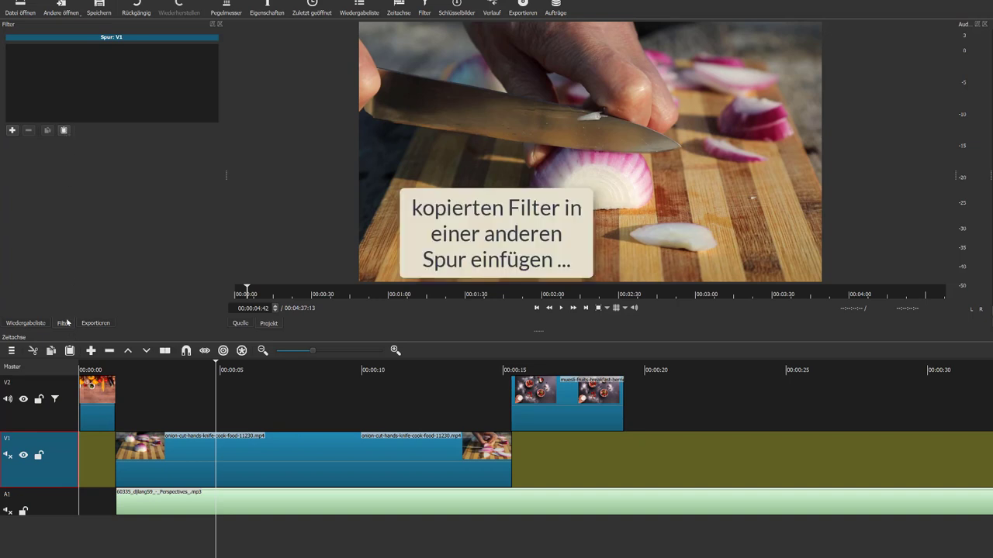
pyautogui.click(64, 132)
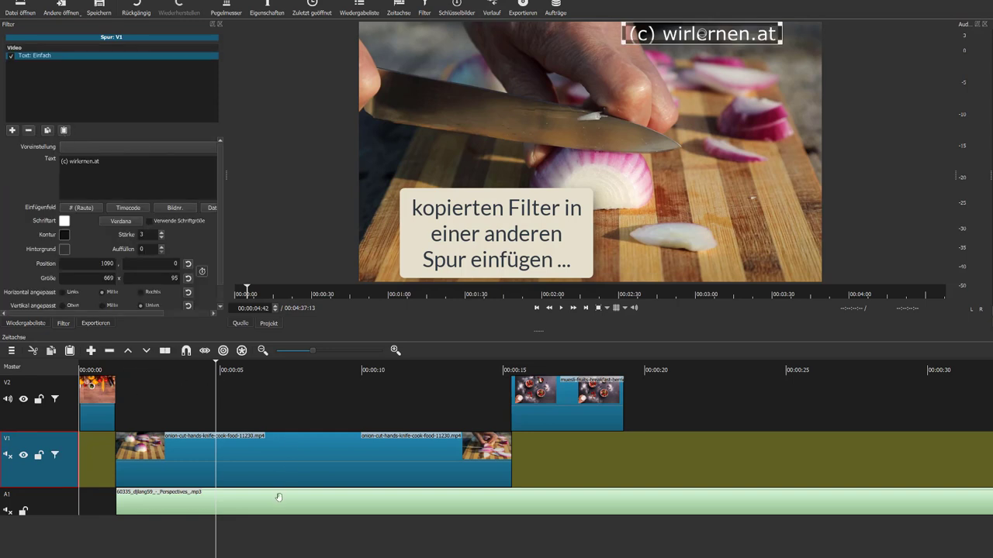
pyautogui.click(325, 373)
pyautogui.click(381, 370)
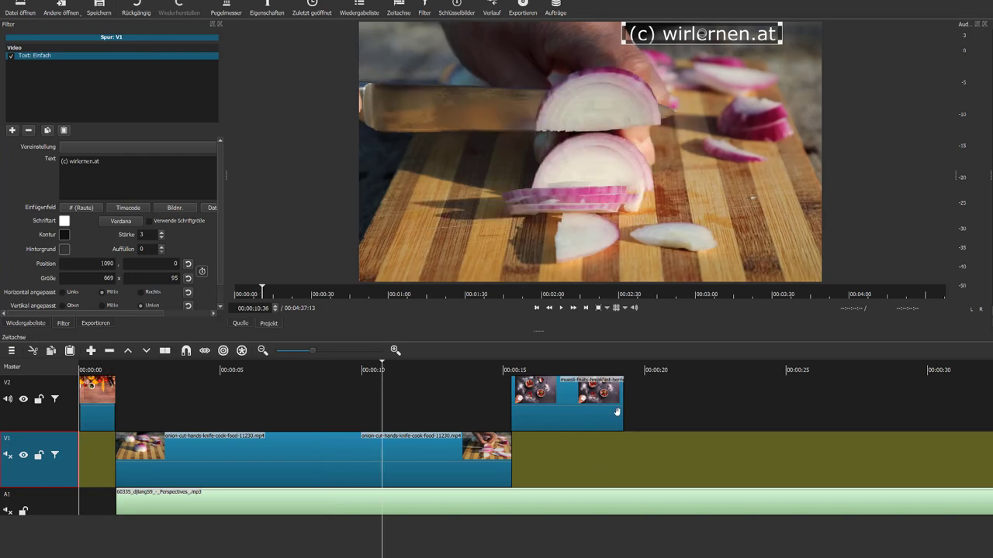
# Step: Shorten the muesli-fruits image on V2 so that it ends shortly before 18 seconds, and preview it
pyautogui.moveTo(610, 417); pyautogui.dragTo(569, 418)
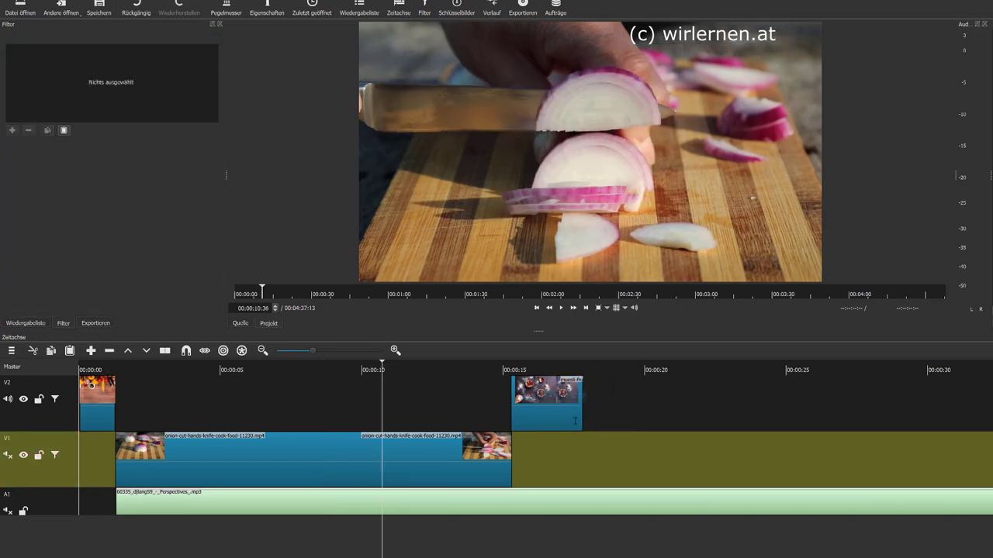
pyautogui.click(552, 369)
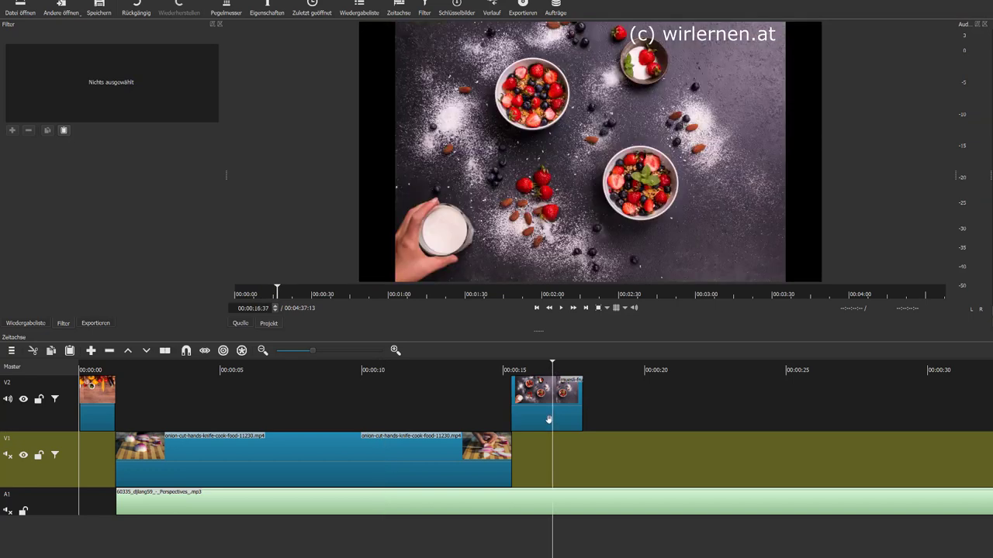
# Step: Add the simple text filter (Text: Einfach) to the muesli-fruits image on track V2
pyautogui.click(547, 417)
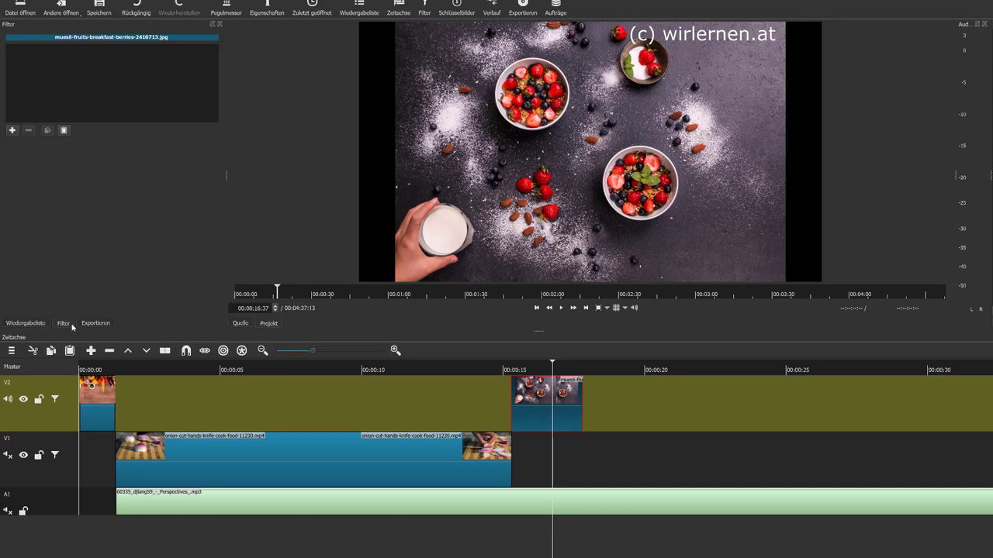
pyautogui.click(13, 131)
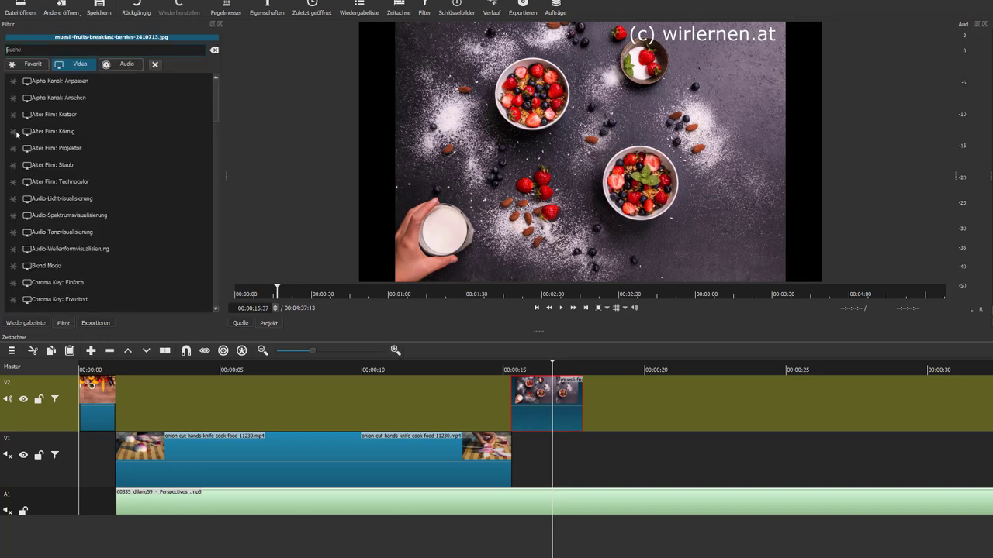
pyautogui.scroll(-10, 103, 240)
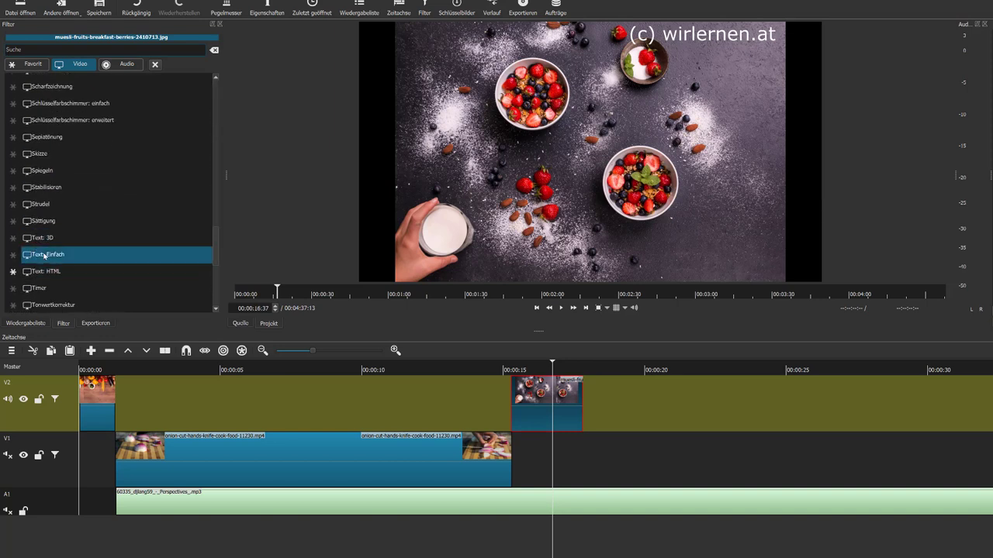
pyautogui.click(35, 255)
# Step: Set the text to "Danke für deine Aufmerksamkeit :-)" on two lines, shrink its frame to about 1032 x 355 and place it at about 470, 706
pyautogui.moveTo(92, 162); pyautogui.dragTo(62, 161)
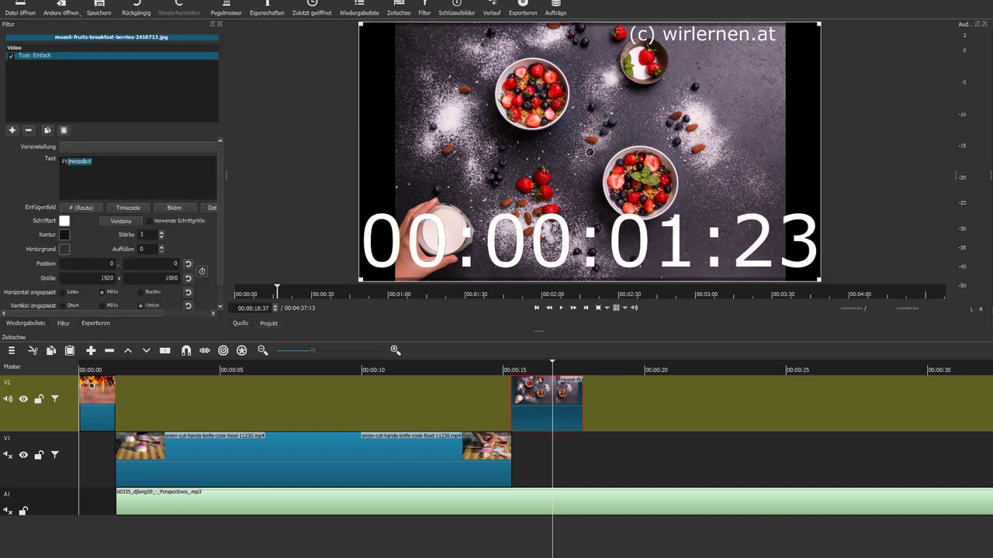
pyautogui.write('Dan')
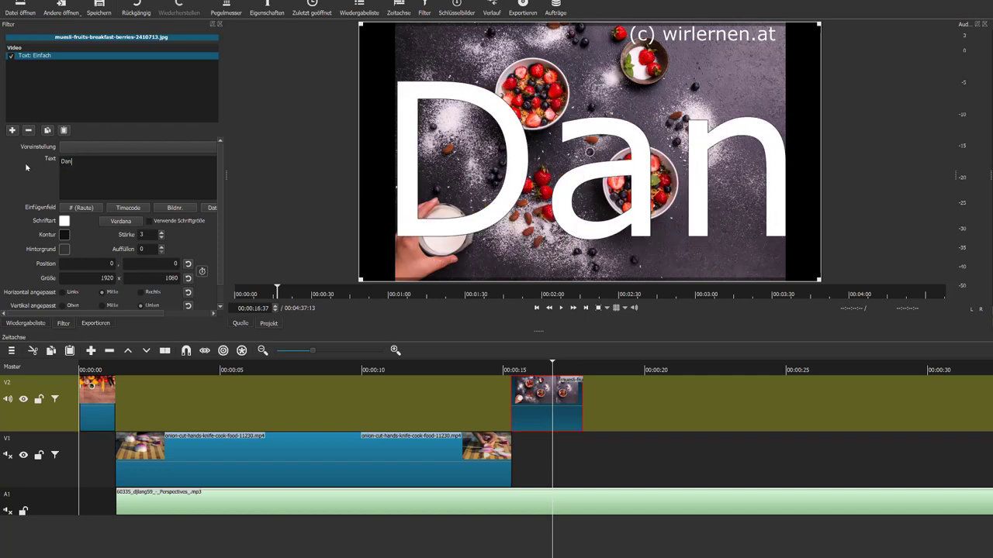
pyautogui.write('ke für de')
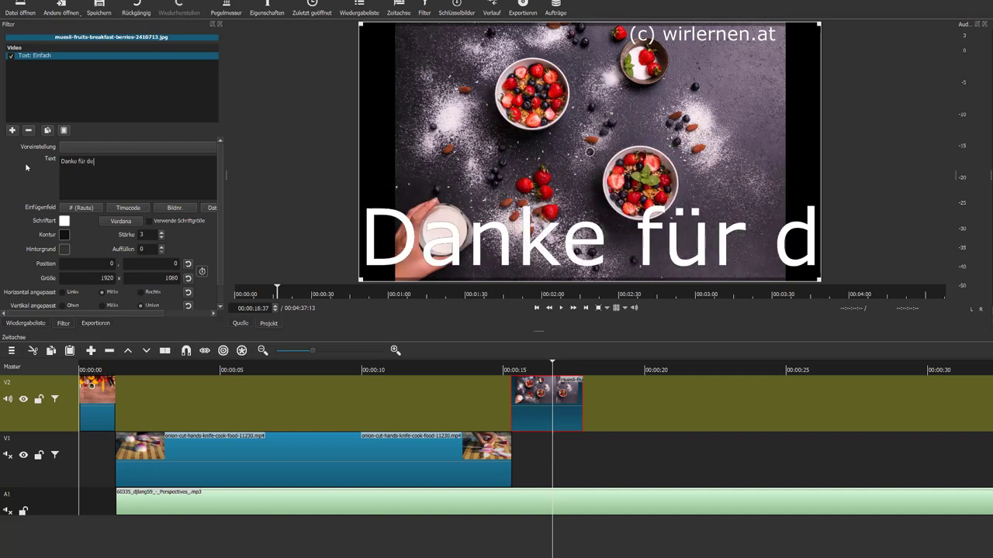
pyautogui.write('ine Aufmerksamkeit')
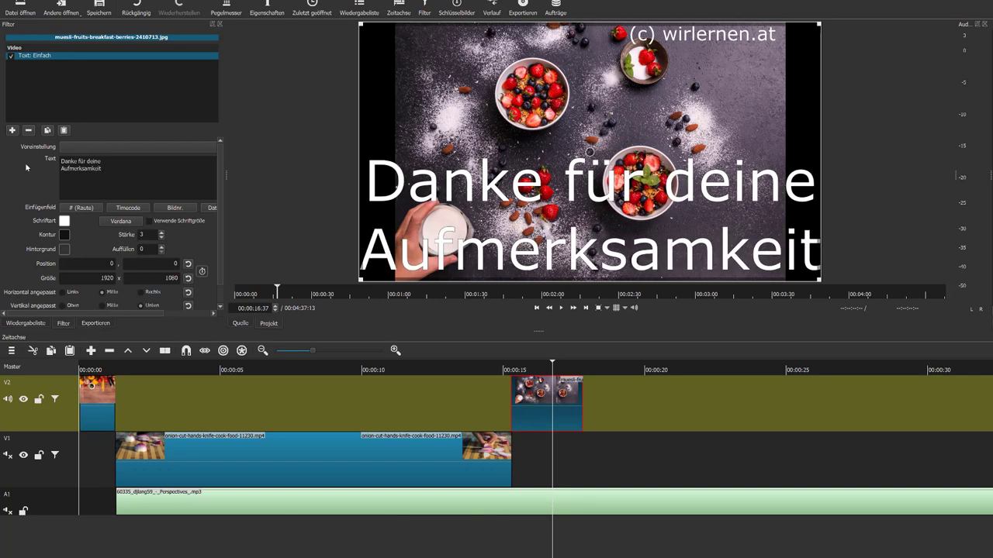
pyautogui.write(' :-)')
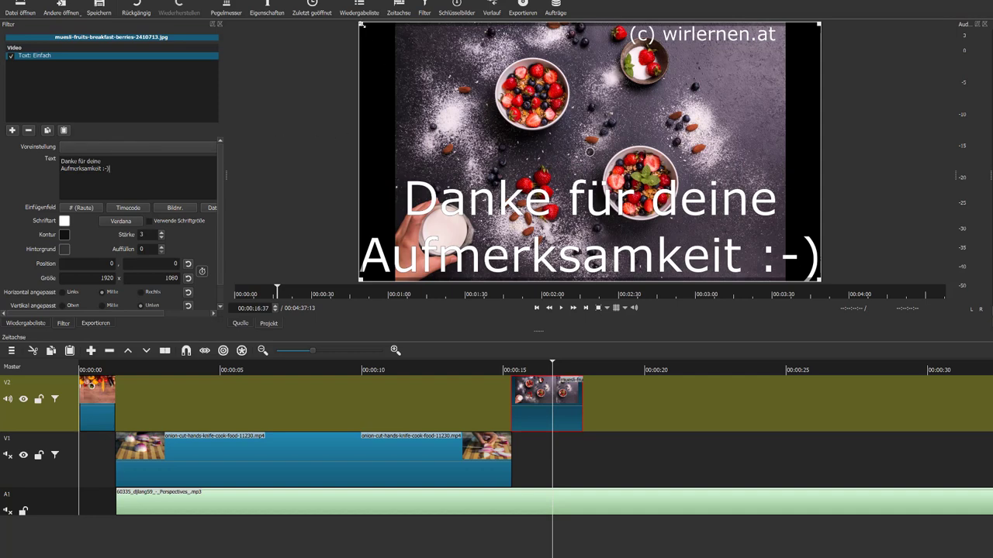
pyautogui.moveTo(374, 46); pyautogui.dragTo(587, 221)
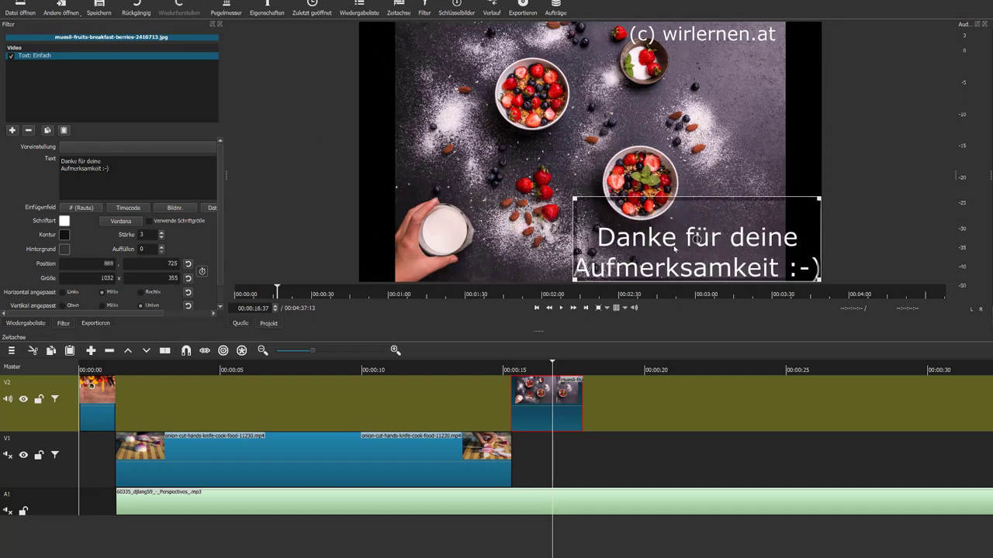
pyautogui.moveTo(697, 241); pyautogui.dragTo(593, 237)
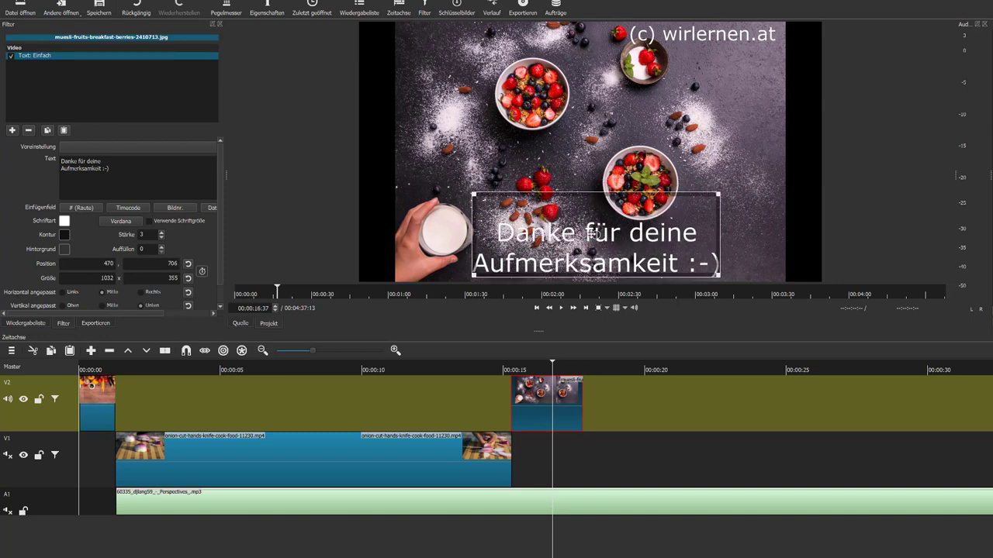
# Step: Split the music on track A1 at the end of the muesli-fruits image and remove the part after it
pyautogui.click(582, 365)
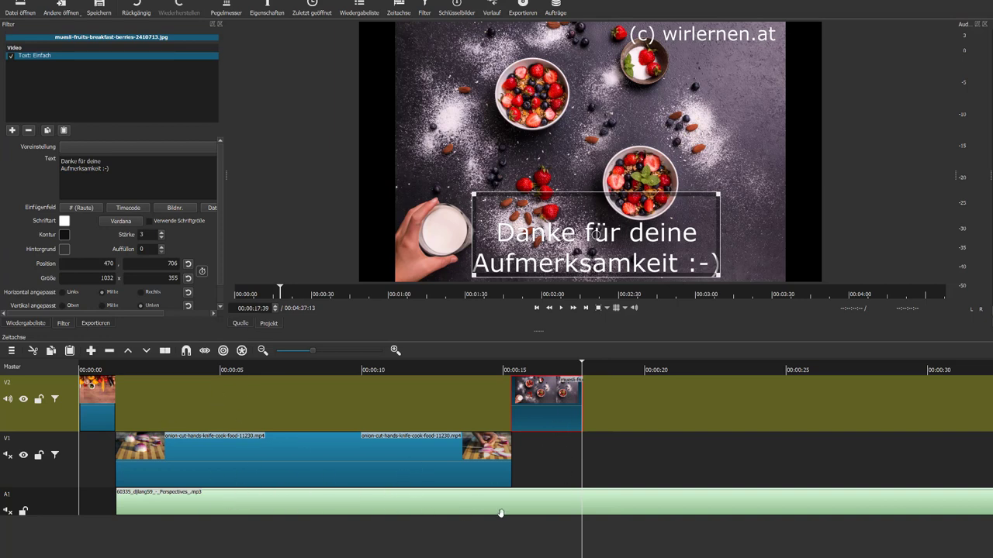
pyautogui.click(556, 501)
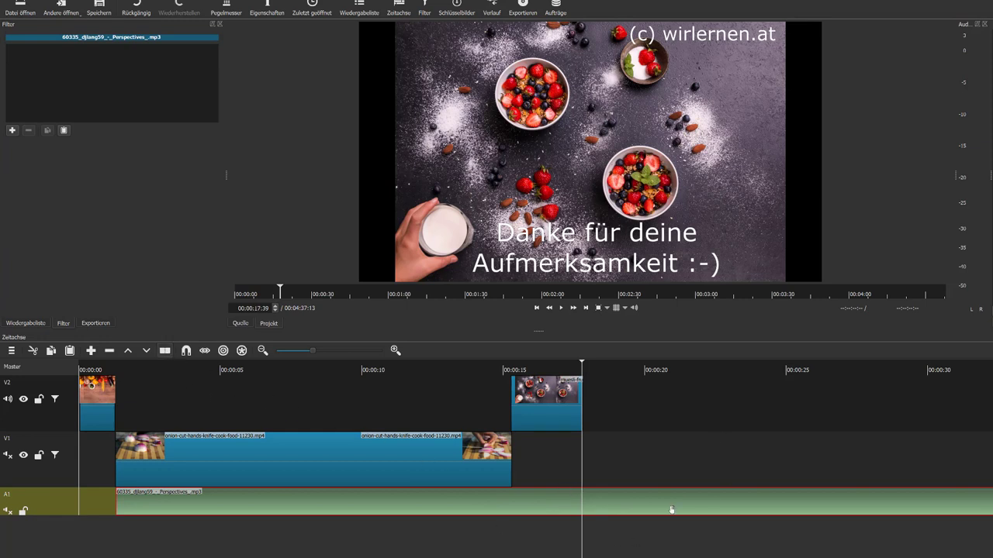
pyautogui.press('s')
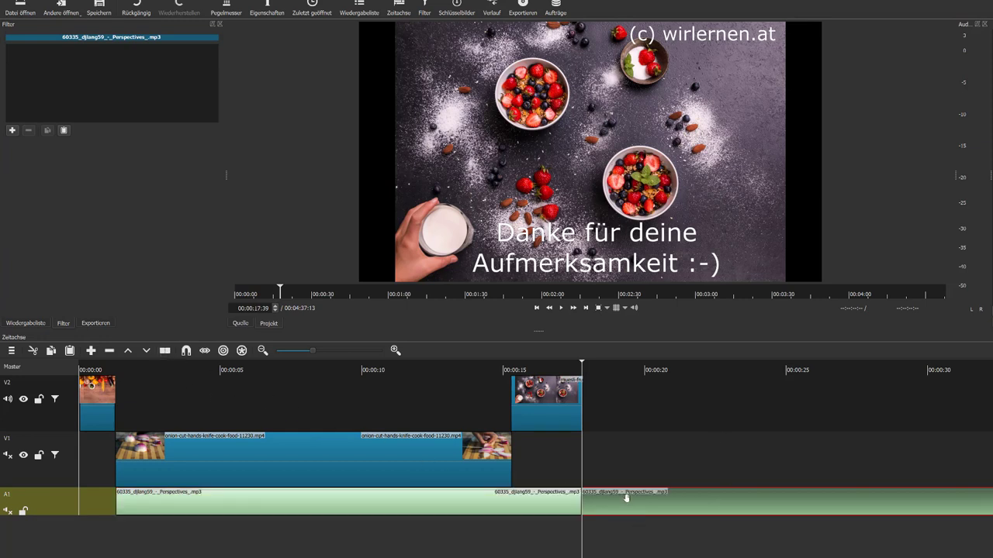
pyautogui.rightClick(694, 506)
pyautogui.click(722, 514)
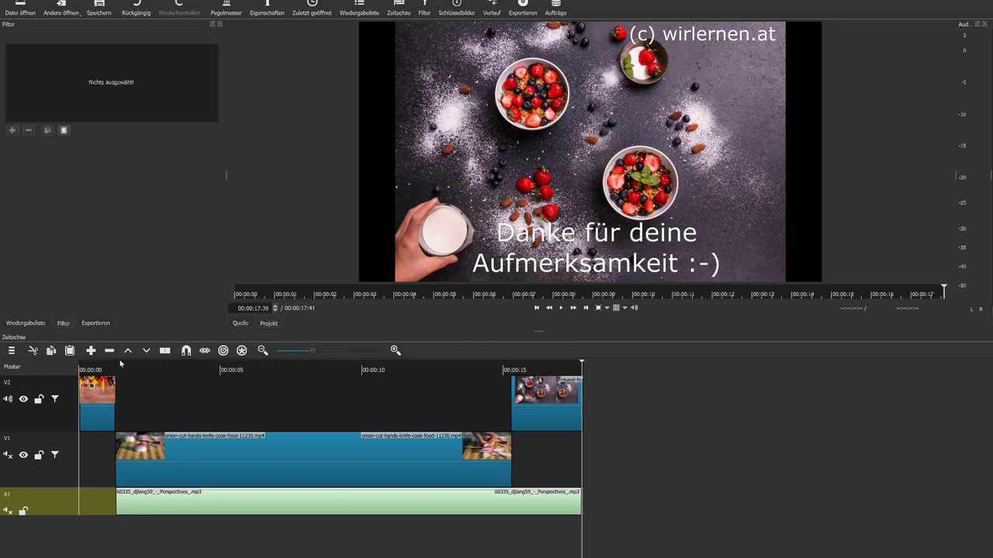
# Step: Unmute audio track A1 and preview the project from the opening image and again from about 15 seconds
pyautogui.click(85, 369)
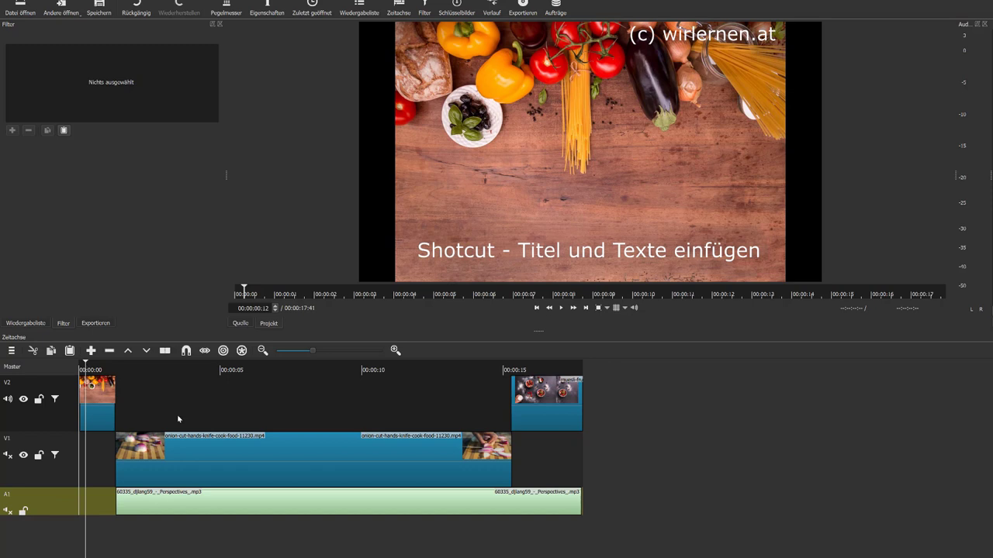
pyautogui.click(7, 511)
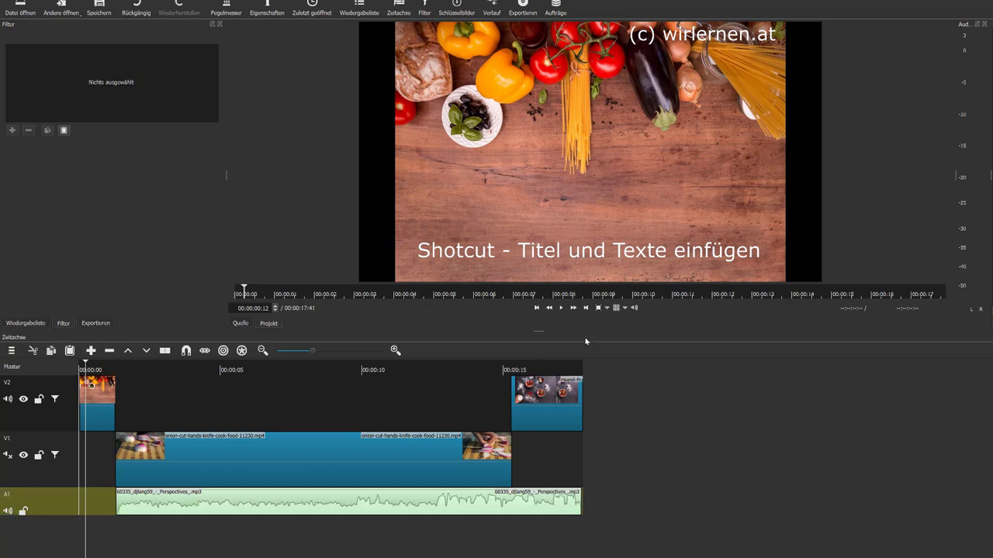
pyautogui.click(562, 311)
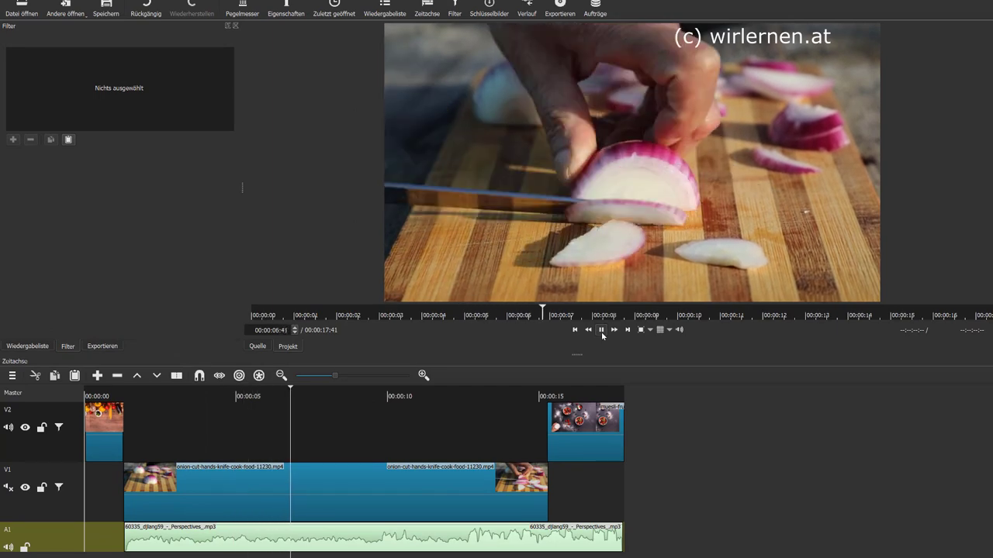
pyautogui.click(601, 329)
pyautogui.click(539, 397)
pyautogui.click(601, 329)
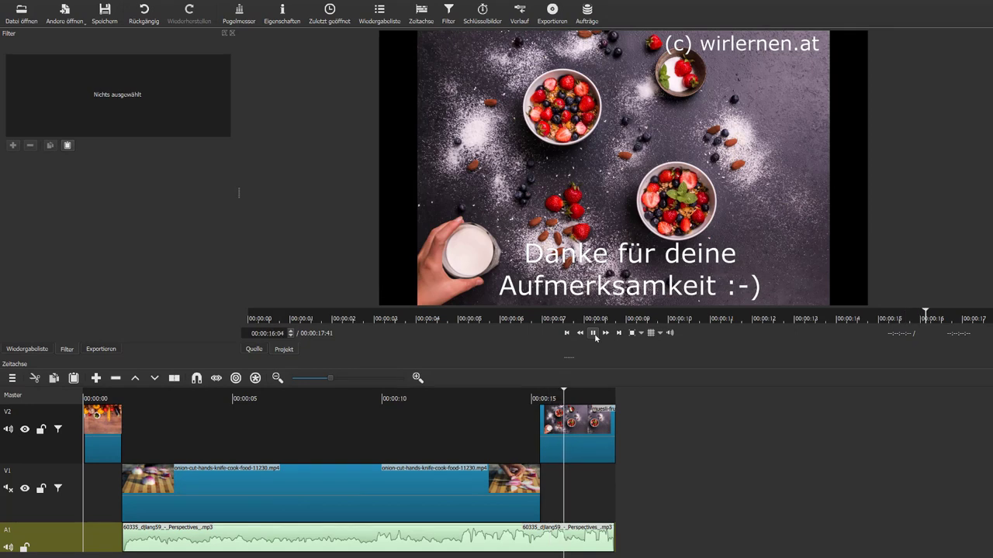
pyautogui.click(595, 334)
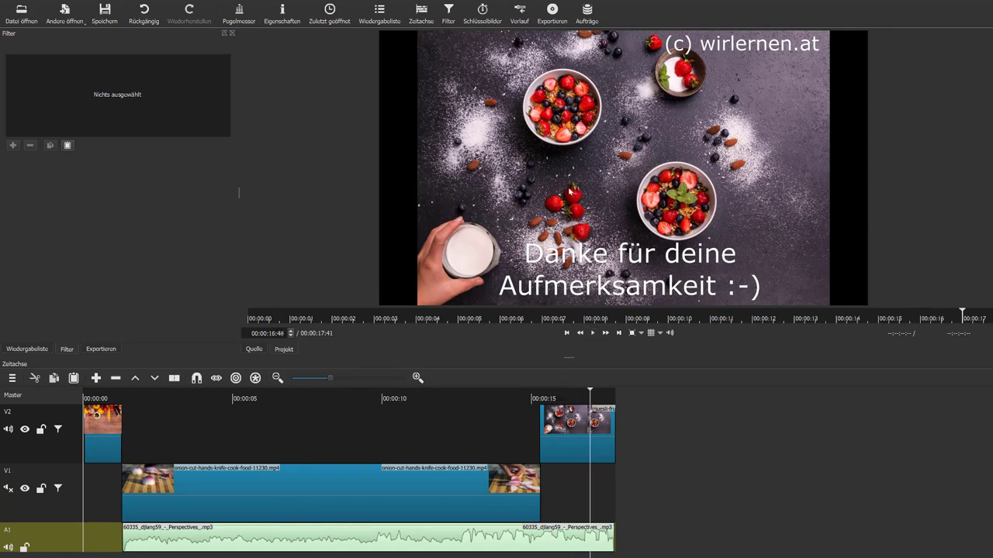
# Step: Open the export settings and choose the YouTube preset
pyautogui.click(562, 12)
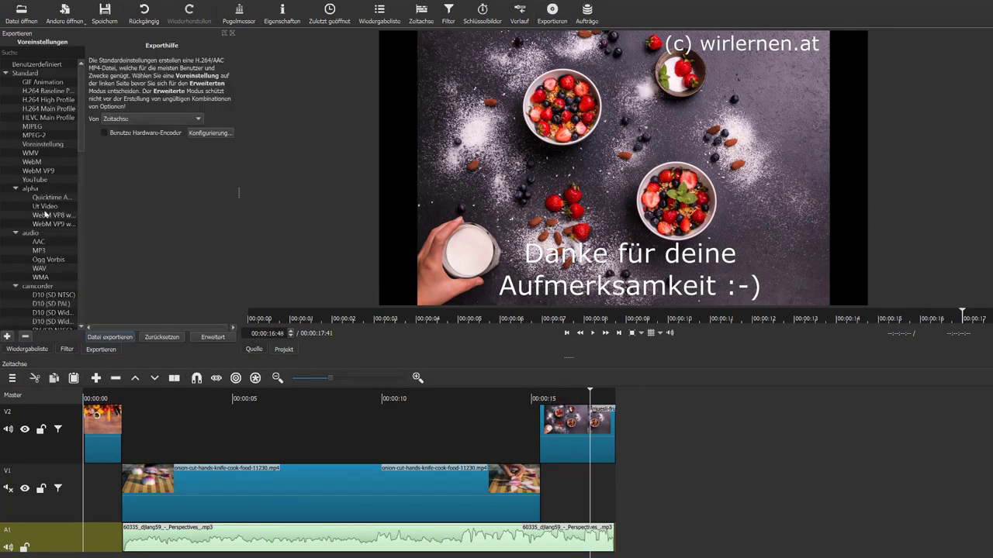
pyautogui.click(36, 182)
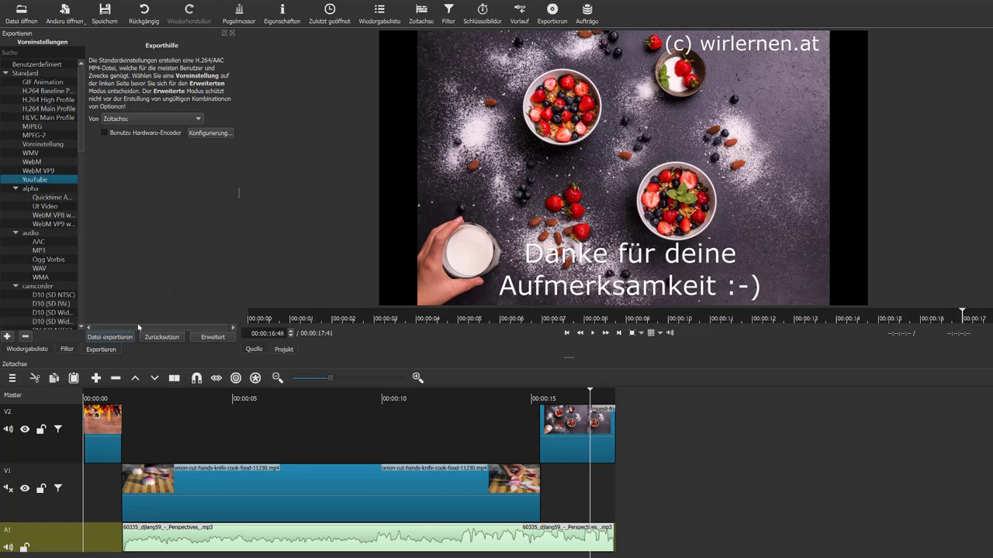